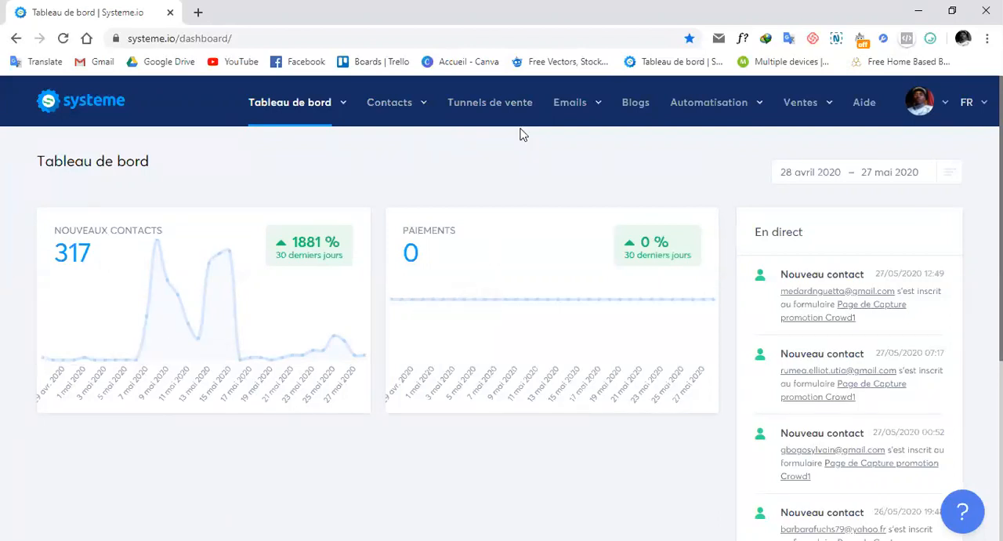
Step: Open the Tunnel Test funnel from the list of sales funnels
{"action": "left_click", "coordinate": [507, 104]}
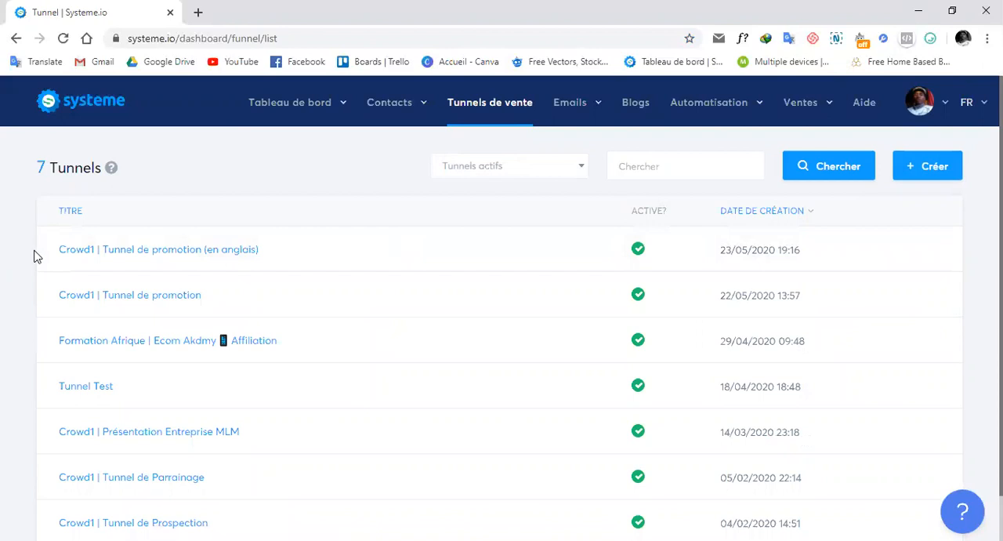
{"action": "left_click", "coordinate": [85, 393]}
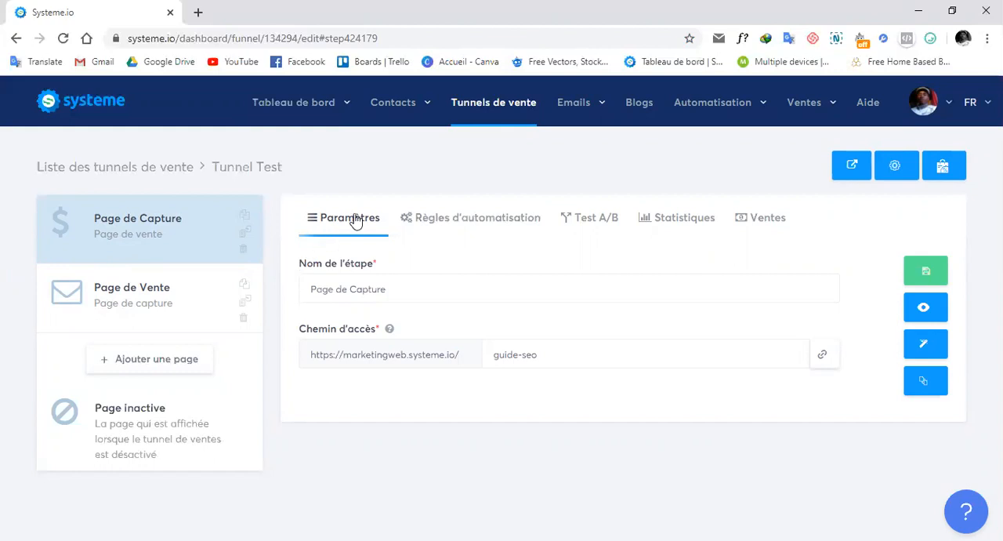
Step: Review the step name and access path settings of the Page de Capture and Page de Vente steps
{"action": "left_click", "coordinate": [433, 286]}
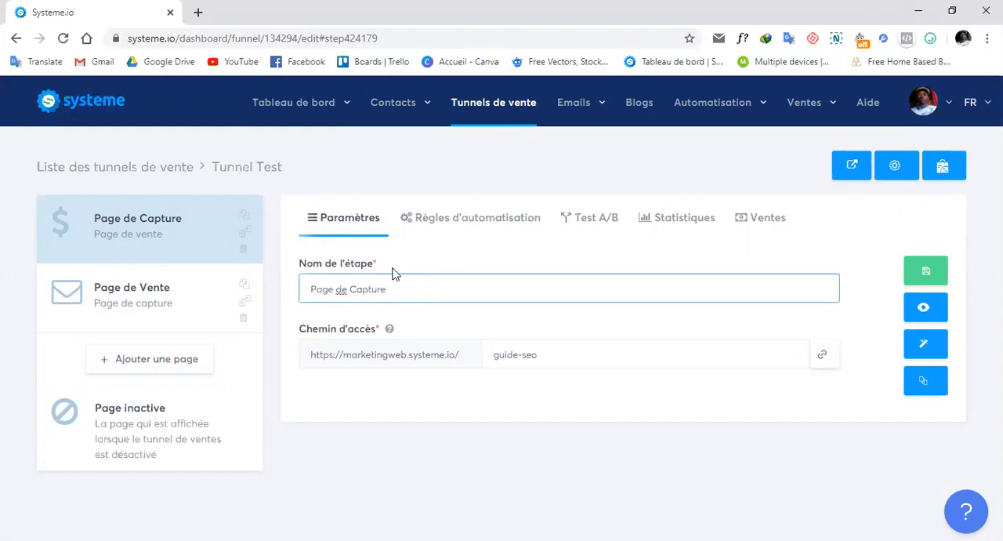
{"action": "left_click_drag", "start_coordinate": [399, 282], "coordinate": [309, 289]}
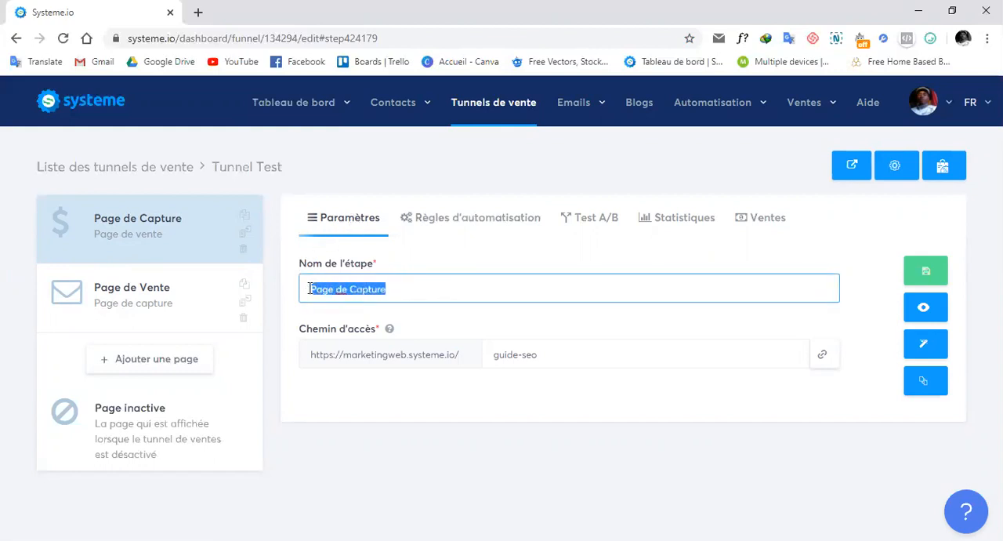
{"action": "left_click", "coordinate": [438, 279]}
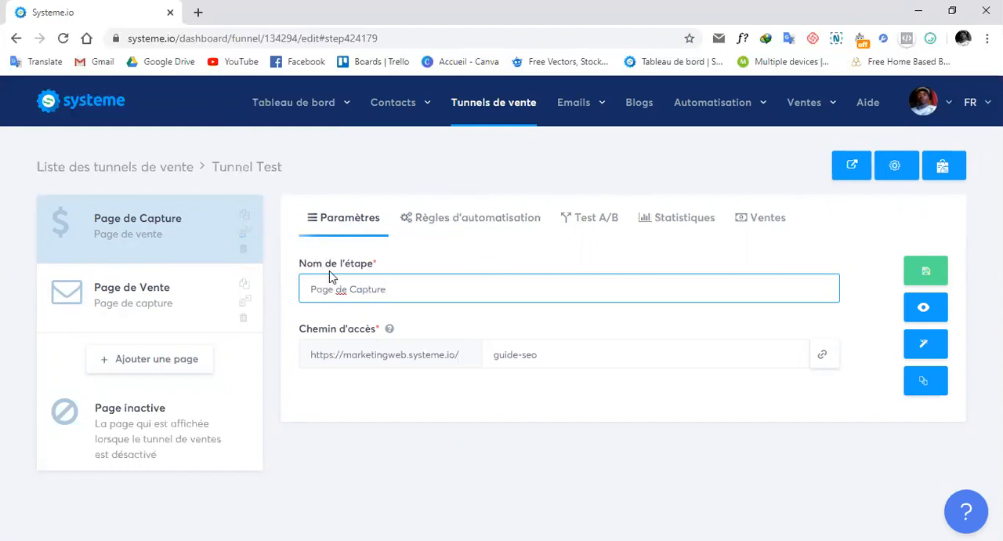
{"action": "left_click", "coordinate": [477, 256]}
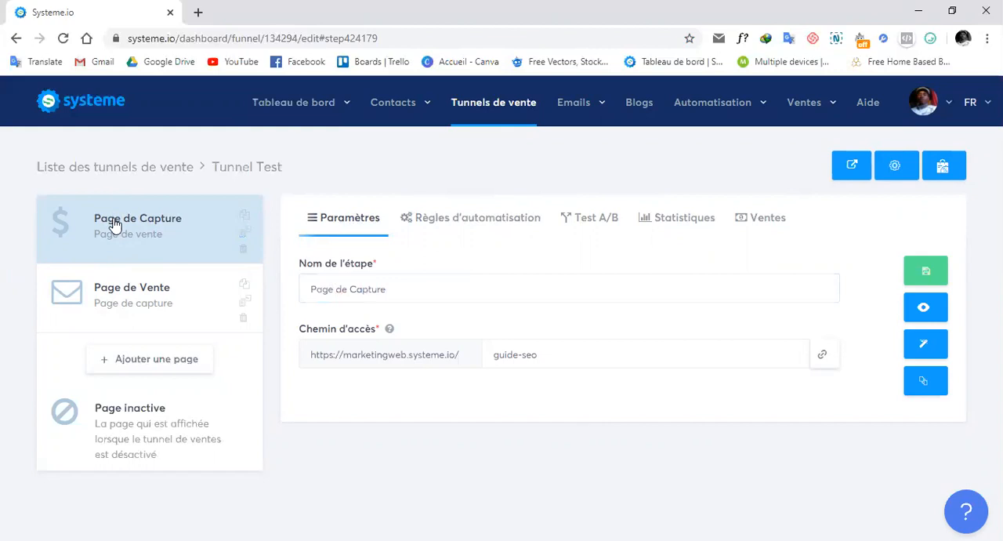
{"action": "left_click", "coordinate": [116, 311]}
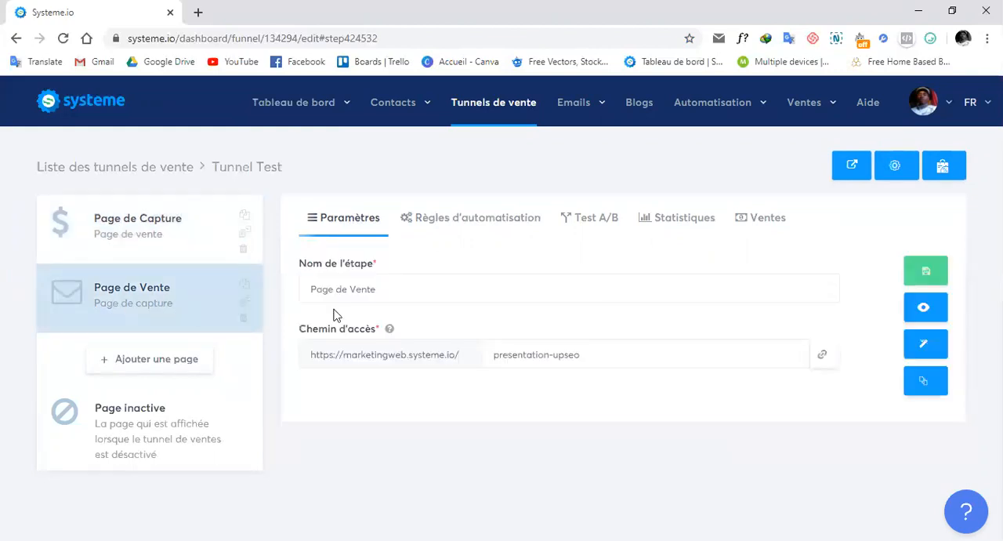
{"action": "left_click", "coordinate": [409, 294]}
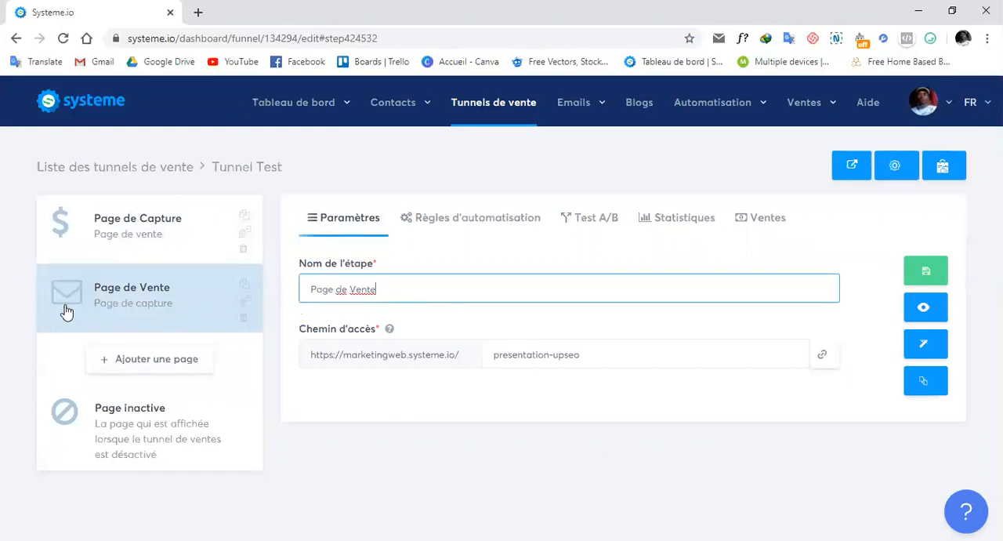
Step: Open the Page de Capture step in the page editor and add a Titre element to the empty section
{"action": "left_click", "coordinate": [149, 239]}
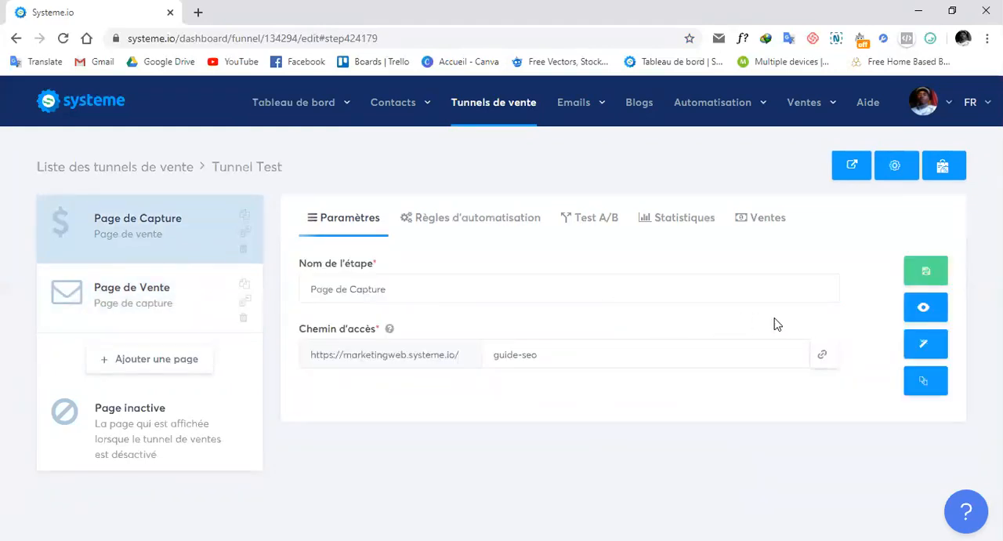
{"action": "left_click", "coordinate": [931, 352]}
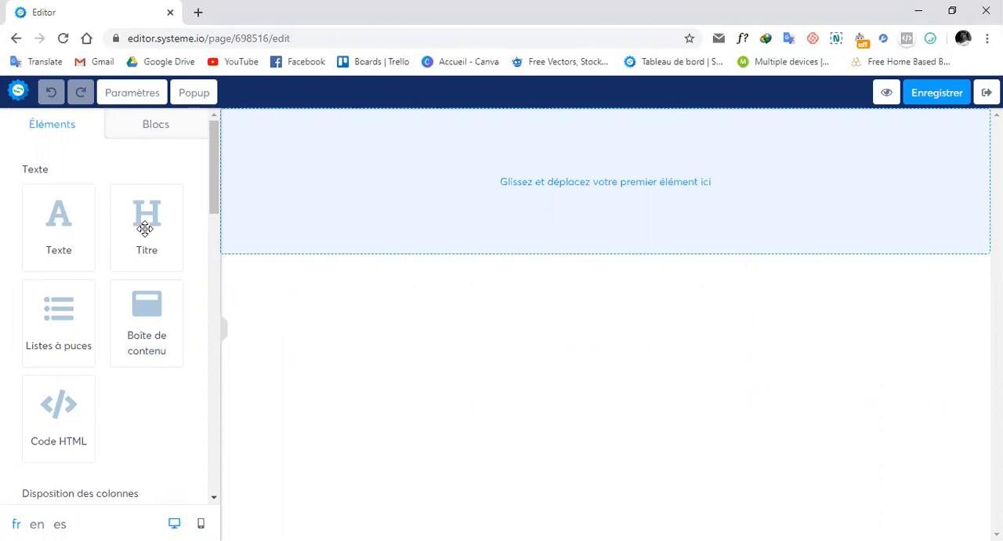
{"action": "left_click_drag", "start_coordinate": [145, 228], "coordinate": [561, 178]}
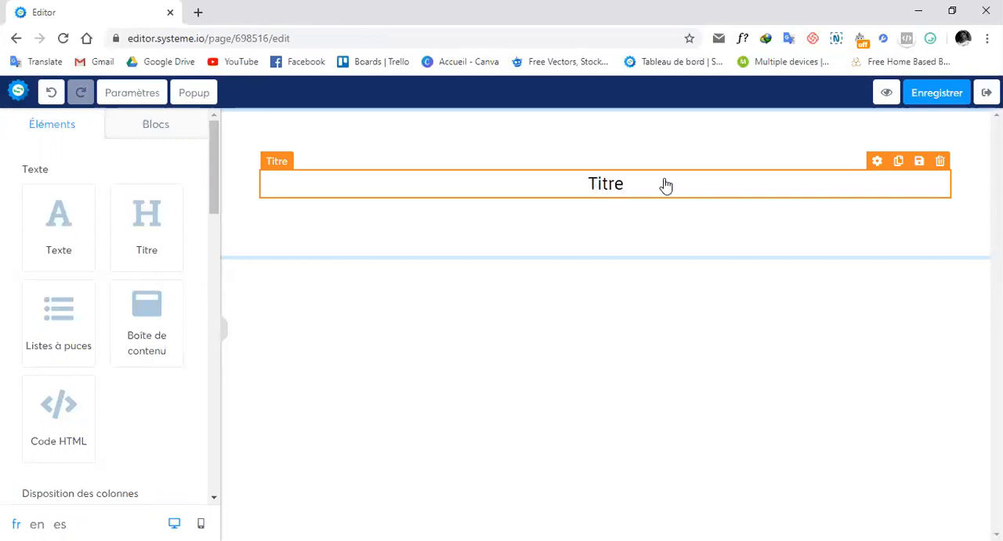
Step: Select the title's text, start adding a link to it and open the file chooser for the link
{"action": "left_click", "coordinate": [875, 162]}
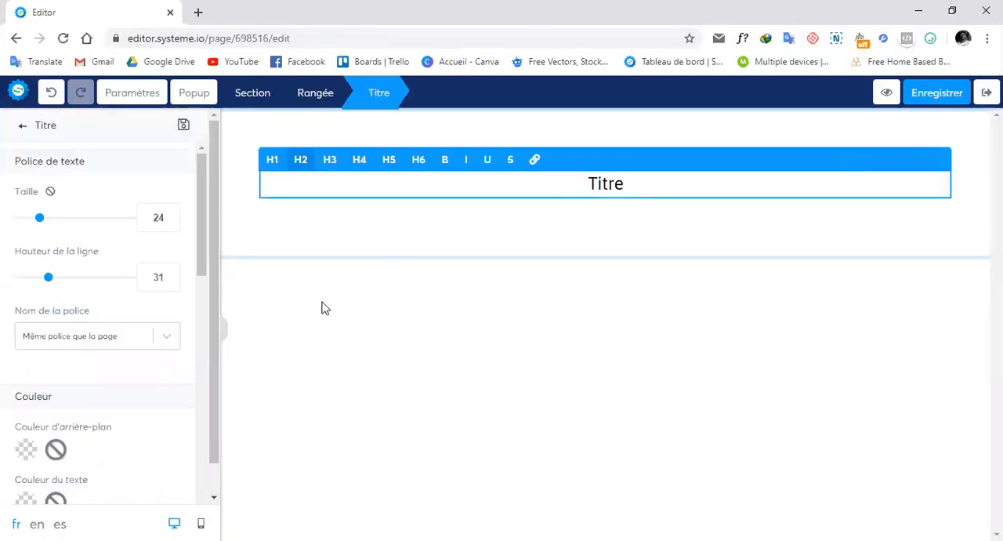
{"action": "left_click_drag", "start_coordinate": [585, 183], "coordinate": [629, 179]}
{"action": "left_click", "coordinate": [530, 162]}
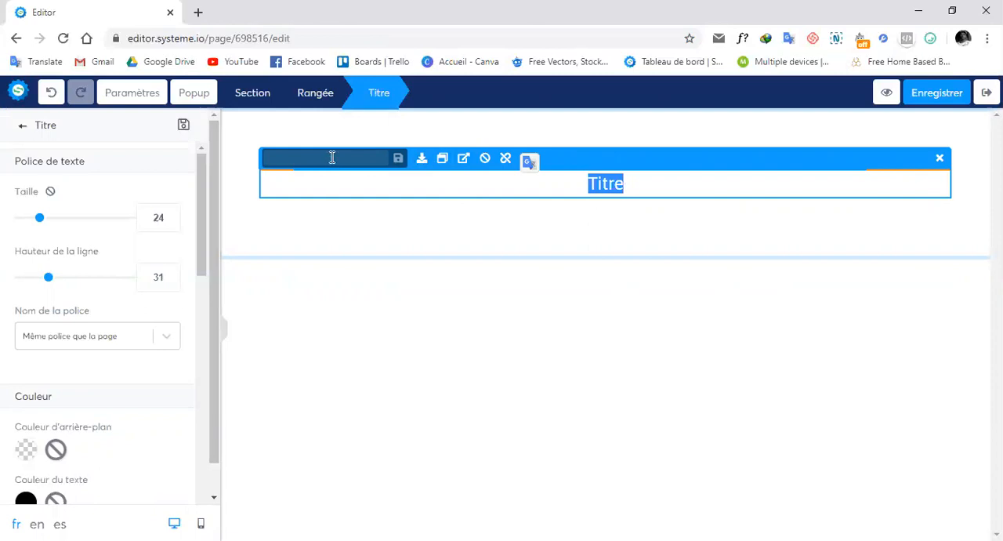
{"action": "left_click", "coordinate": [422, 161]}
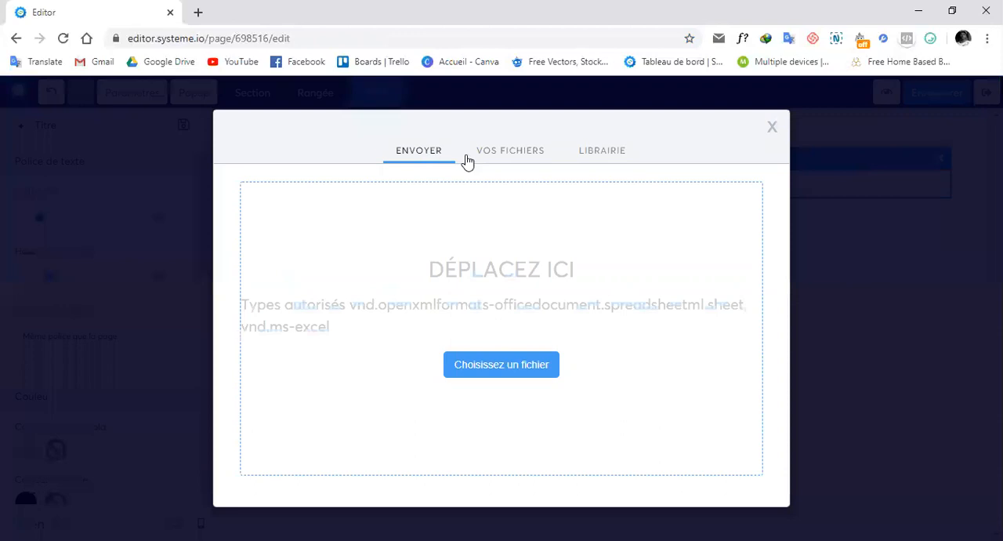
{"action": "left_click", "coordinate": [482, 365]}
{"action": "scroll", "coordinate": [297, 247], "scroll_direction": "down", "scroll_amount": 2}
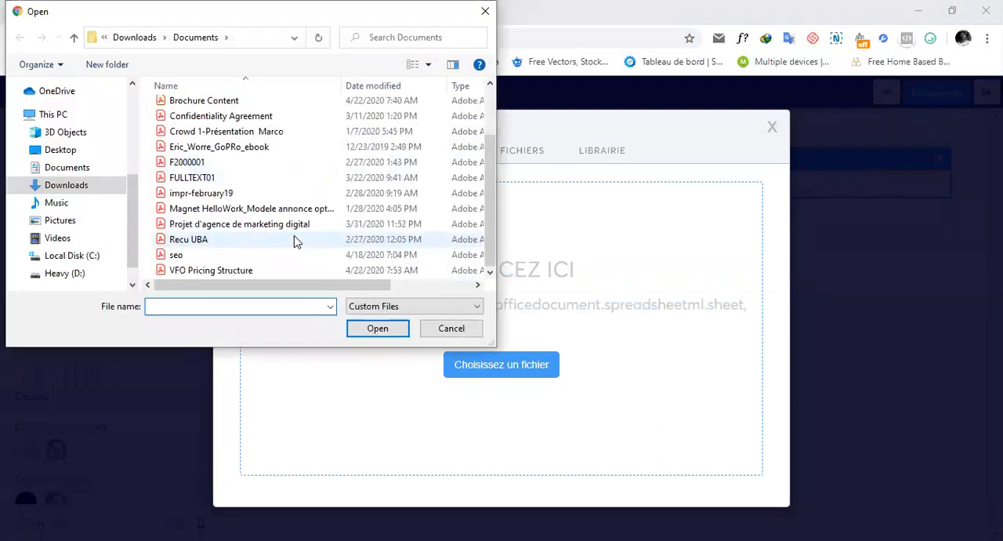
{"action": "scroll", "coordinate": [294, 235], "scroll_direction": "up", "scroll_amount": 2}
{"action": "scroll", "coordinate": [295, 235], "scroll_direction": "down", "scroll_amount": 2}
{"action": "scroll", "coordinate": [296, 238], "scroll_direction": "up", "scroll_amount": 2}
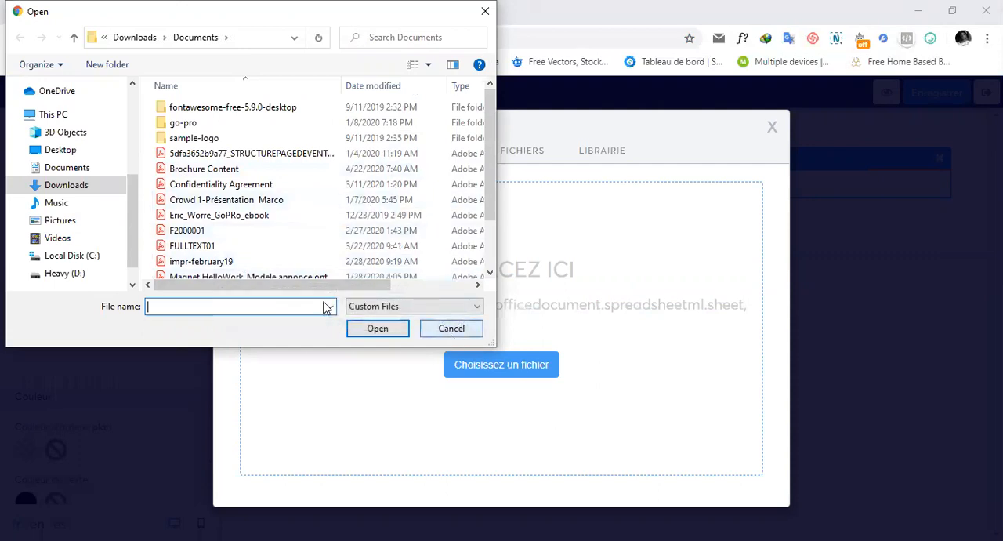
{"action": "left_click", "coordinate": [360, 153]}
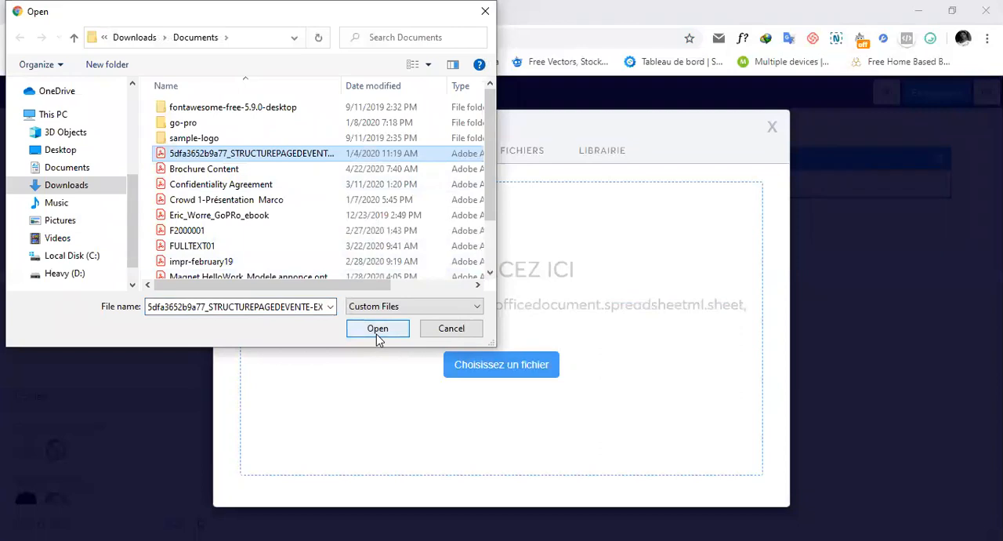
{"action": "left_click", "coordinate": [448, 330]}
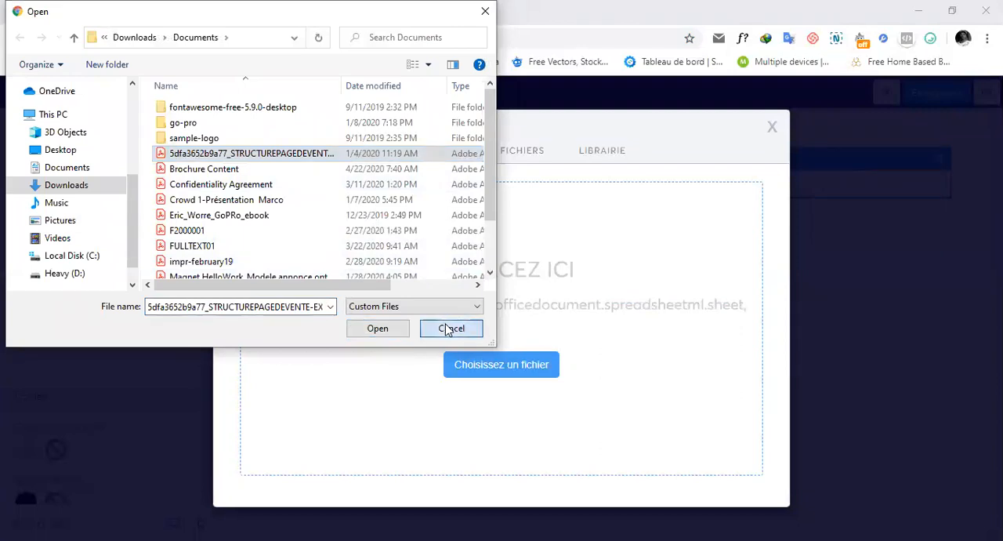
Step: Insert the already uploaded BrochureContent.pdf as the title's link, save the link and return to the elements list
{"action": "left_click", "coordinate": [493, 156]}
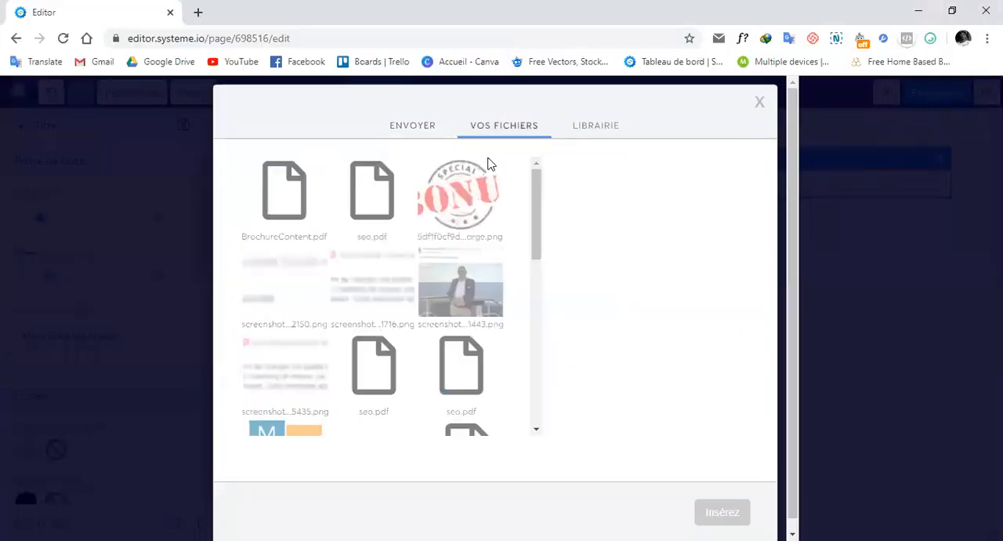
{"action": "left_click", "coordinate": [268, 205]}
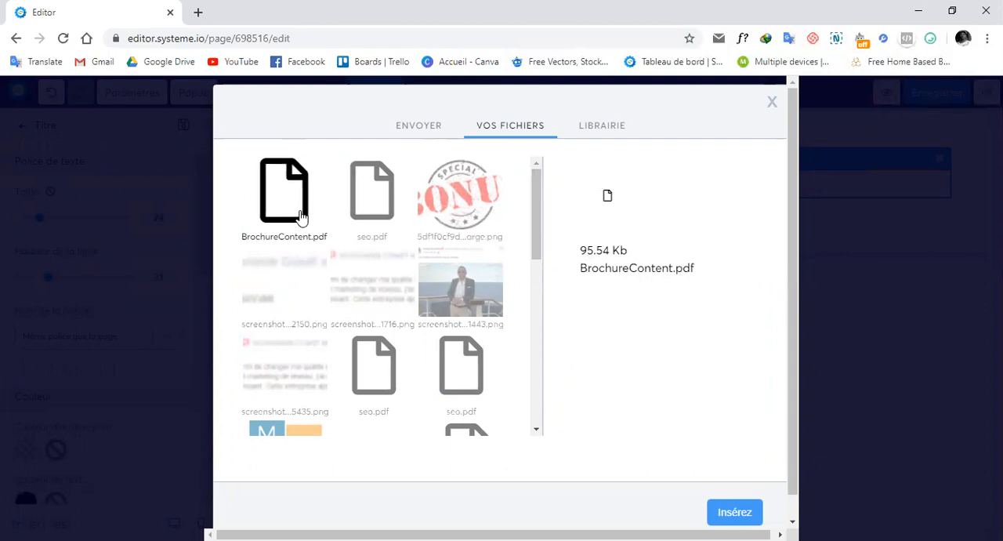
{"action": "left_click", "coordinate": [733, 512]}
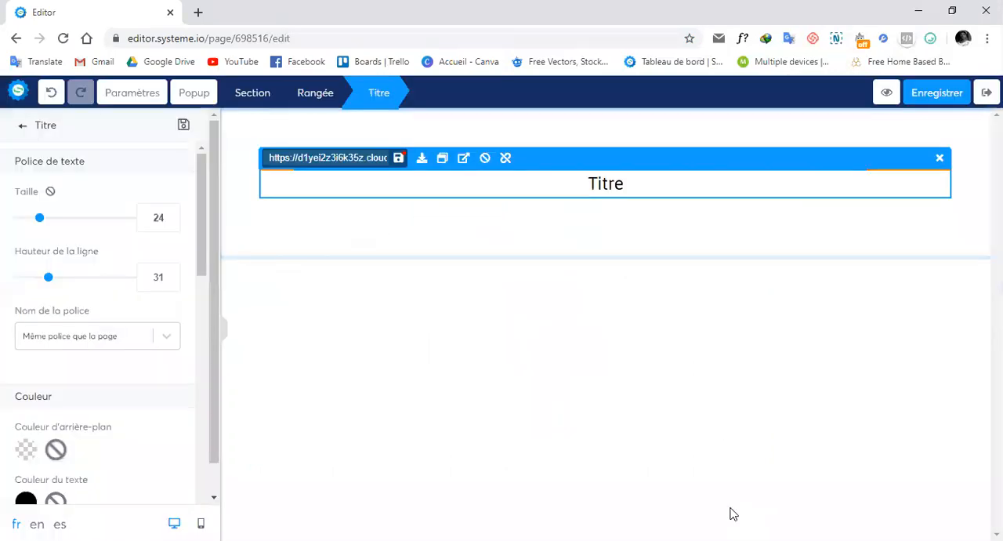
{"action": "left_click", "coordinate": [399, 159]}
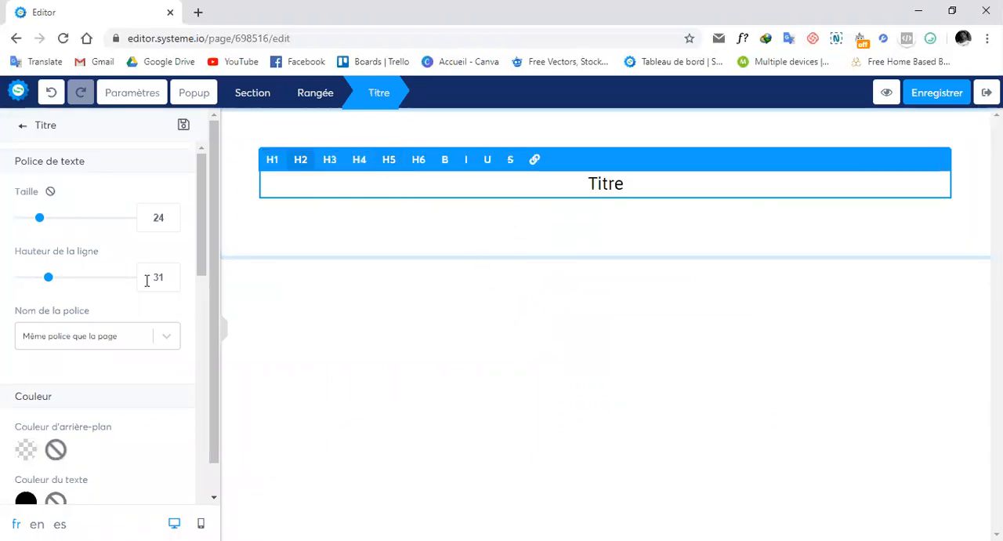
{"action": "left_click", "coordinate": [21, 132]}
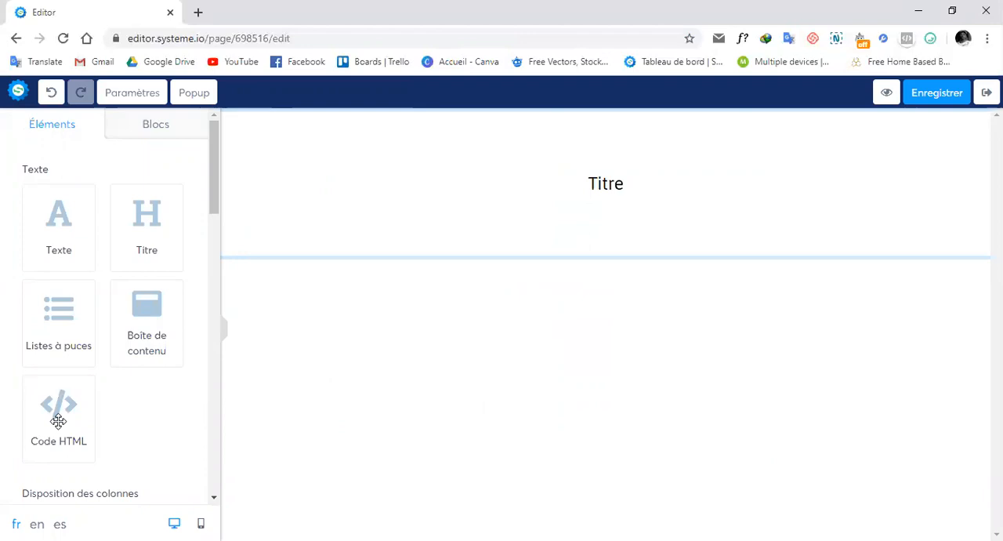
Step: Add a Code HTML element below the title and replace its code with <iframe src="" width="800" height="1000" align="middle"></iframe>
{"action": "left_click_drag", "start_coordinate": [58, 421], "coordinate": [609, 246]}
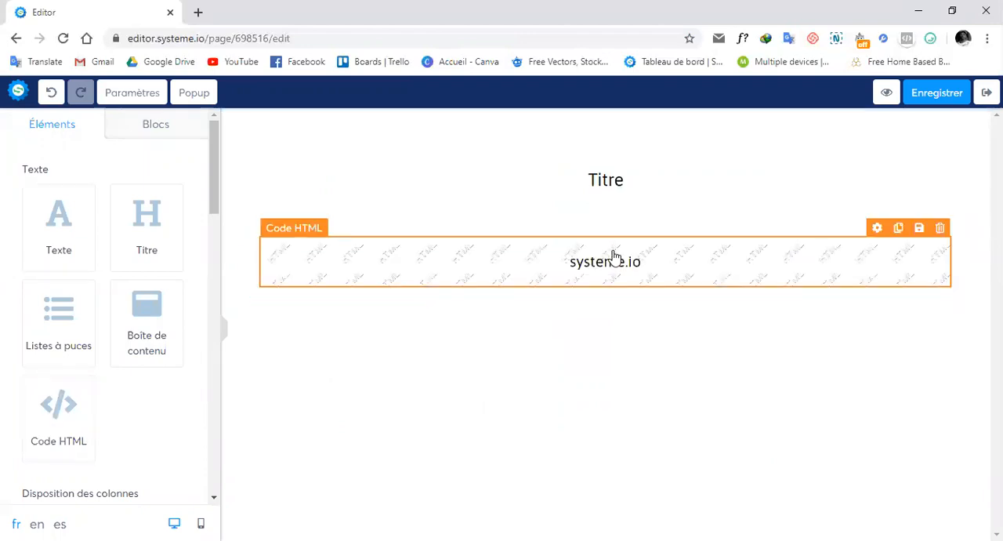
{"action": "left_click", "coordinate": [878, 228]}
{"action": "left_click", "coordinate": [148, 191]}
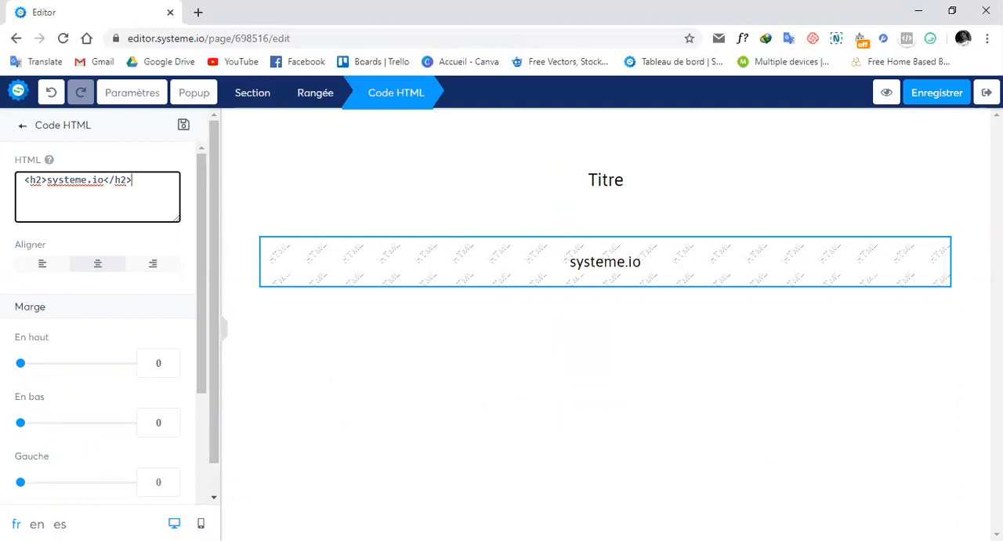
{"action": "left_click", "coordinate": [165, 184]}
{"action": "key", "text": "ctrl+a"}
{"action": "type", "text": "<iframe src=\"\" width=\"800\" height=\"1000\" align=\"middle\"></iframe>"}
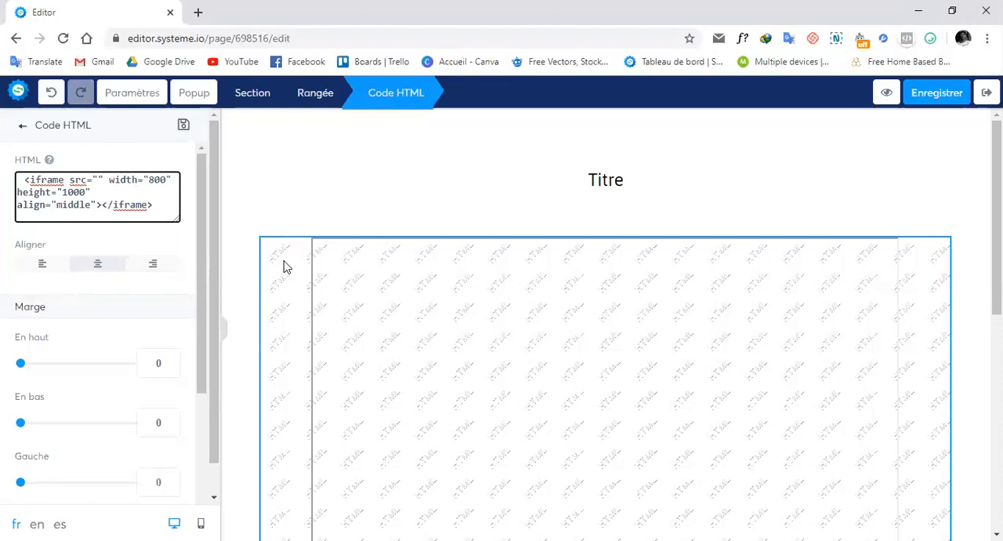
{"action": "left_click", "coordinate": [261, 248]}
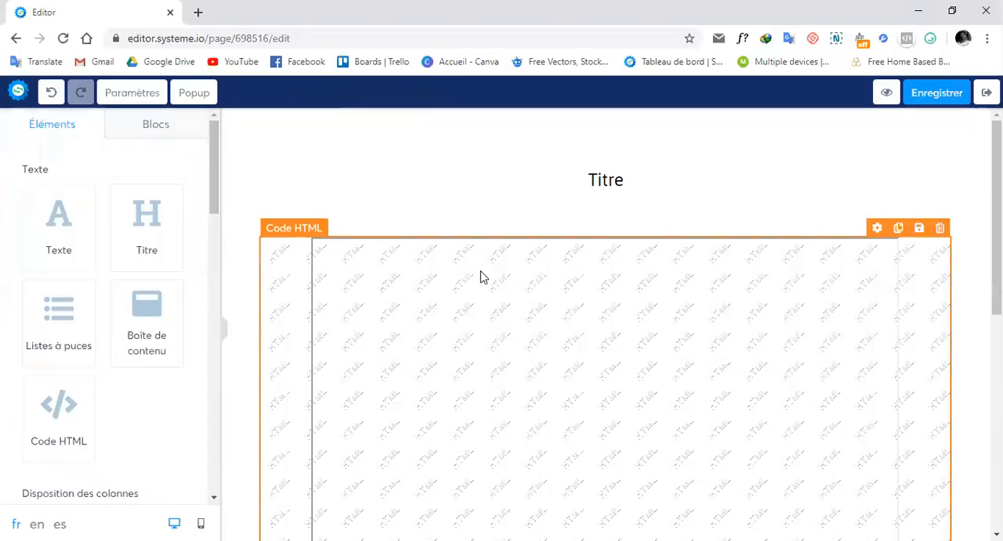
Step: Examine the height and src attributes in the Code HTML element's iframe code
{"action": "left_click", "coordinate": [873, 235]}
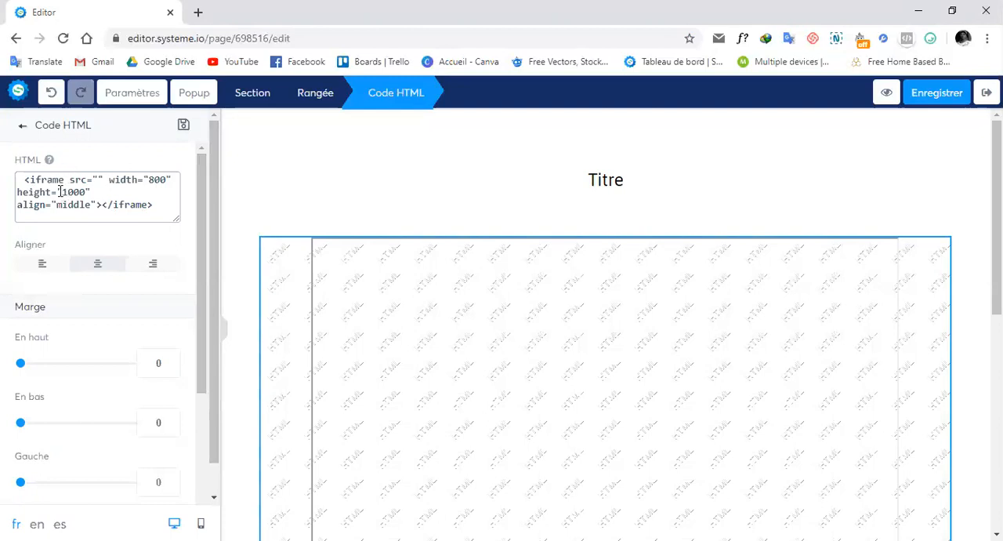
{"action": "left_click_drag", "start_coordinate": [60, 191], "coordinate": [88, 192]}
{"action": "left_click", "coordinate": [88, 192]}
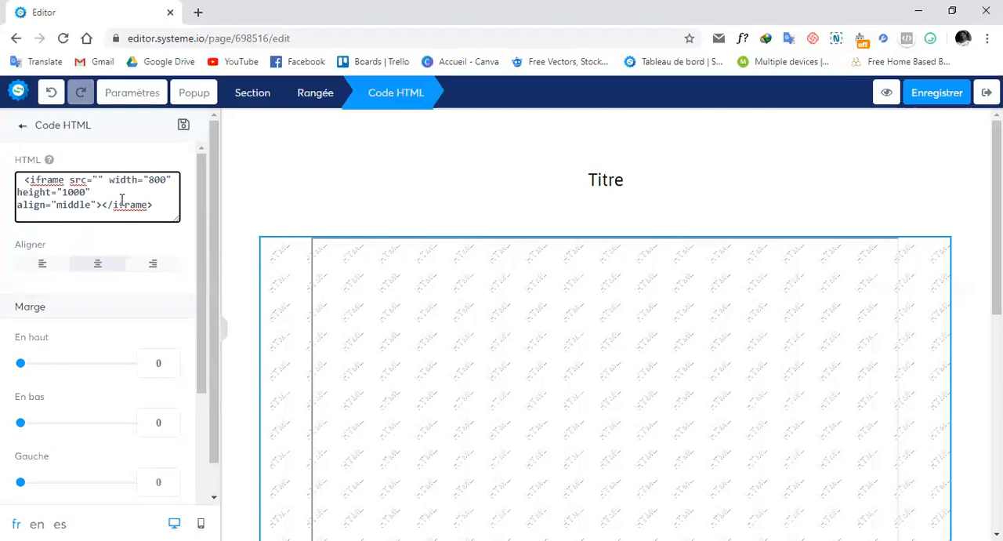
{"action": "left_click_drag", "start_coordinate": [71, 179], "coordinate": [101, 179]}
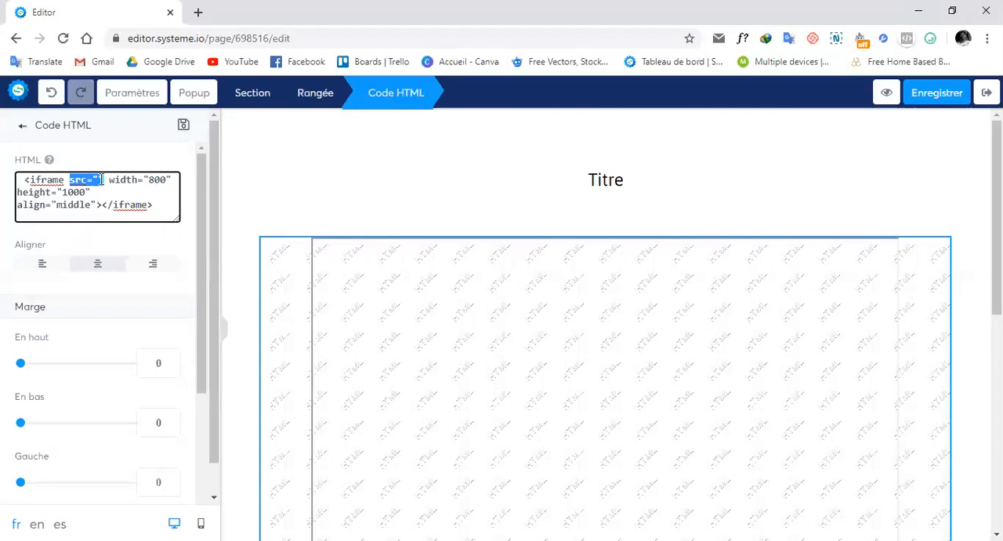
{"action": "left_click", "coordinate": [101, 180]}
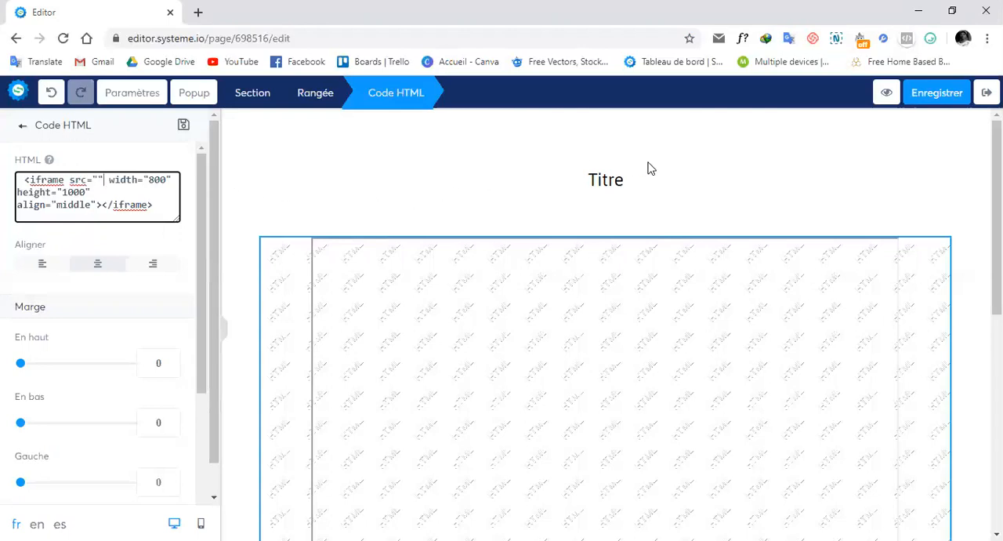
Step: Select the title's text again, start a link on it and open the file chooser for that link
{"action": "left_click", "coordinate": [633, 183]}
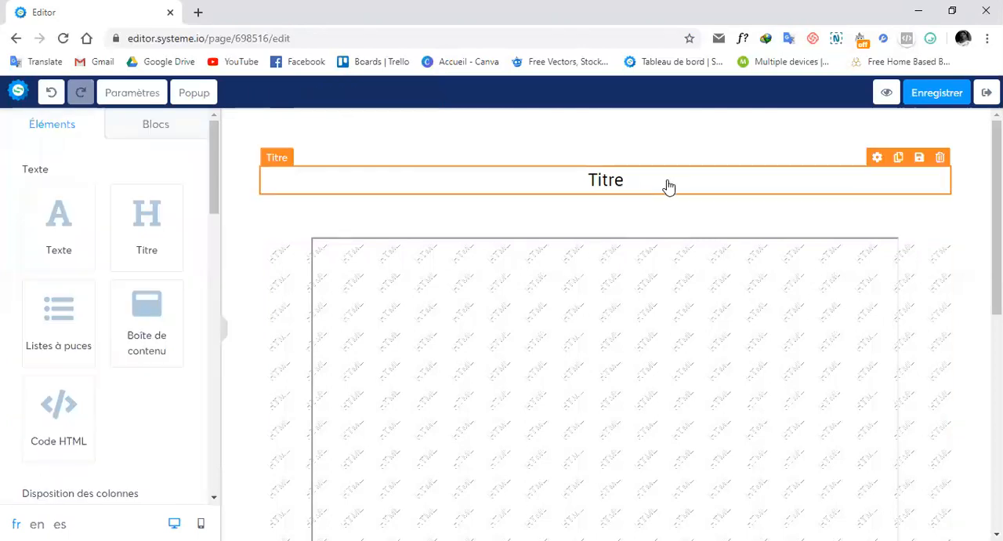
{"action": "left_click", "coordinate": [876, 174]}
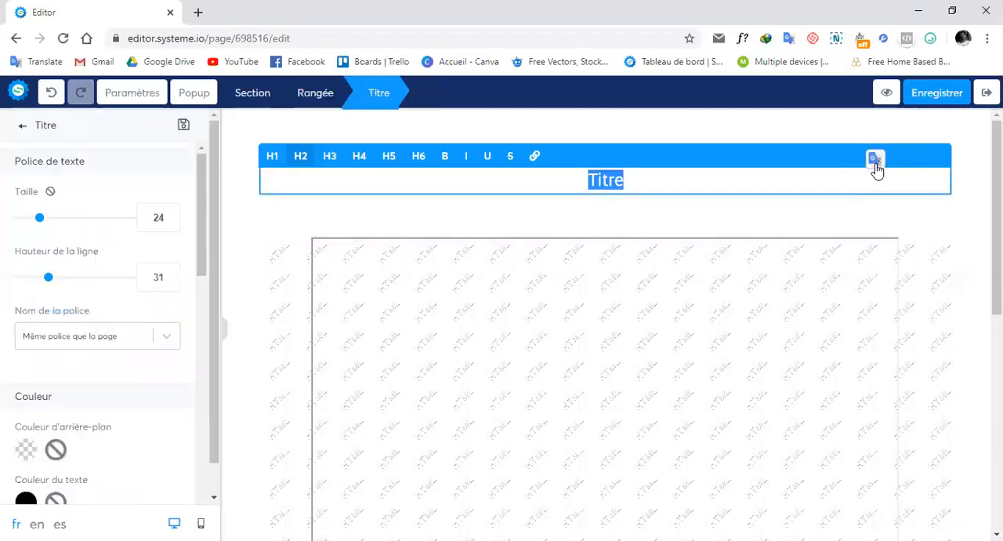
{"action": "left_click", "coordinate": [536, 156]}
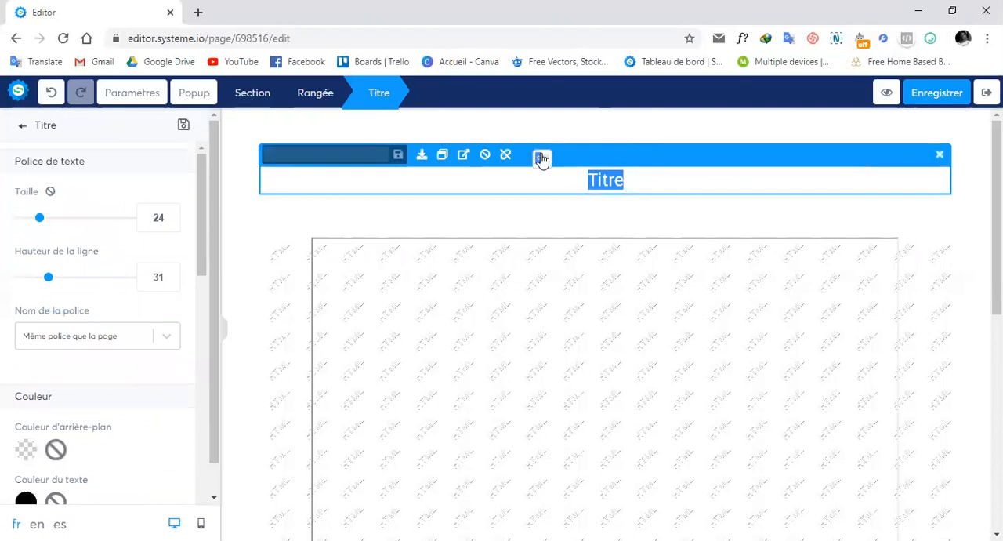
{"action": "left_click", "coordinate": [374, 161]}
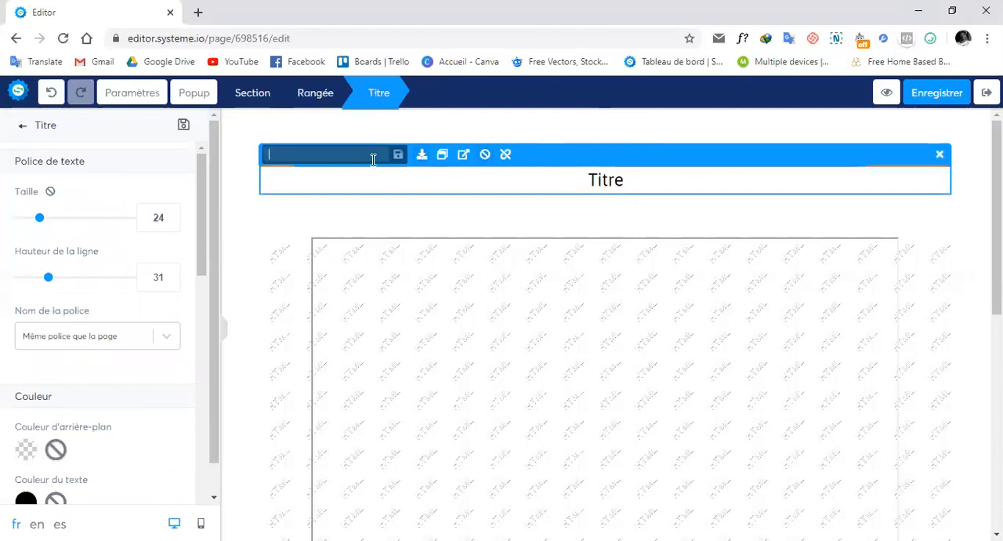
{"action": "left_click", "coordinate": [422, 159]}
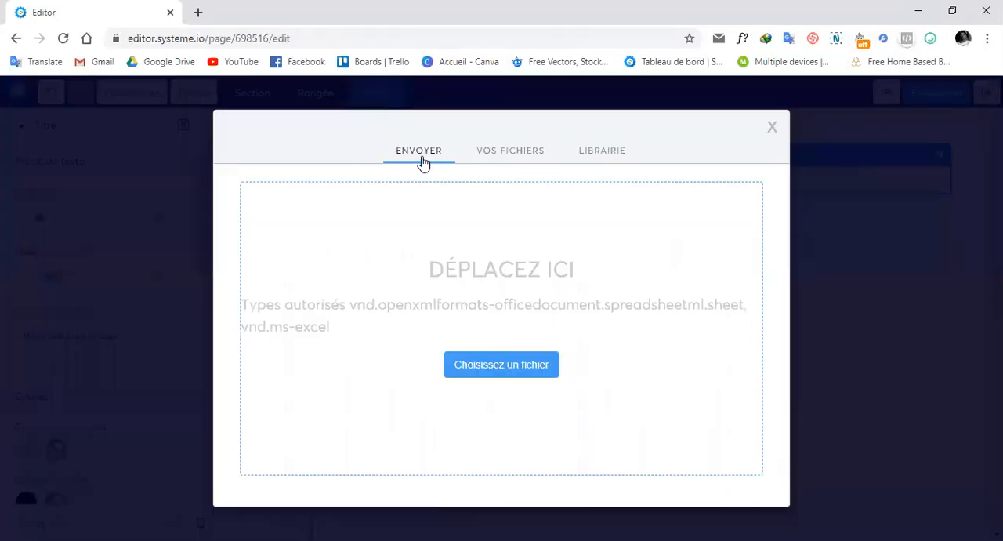
Step: Choose BrochureContent.pdf from the already uploaded files and insert its URL as the title's link address
{"action": "left_click", "coordinate": [520, 149]}
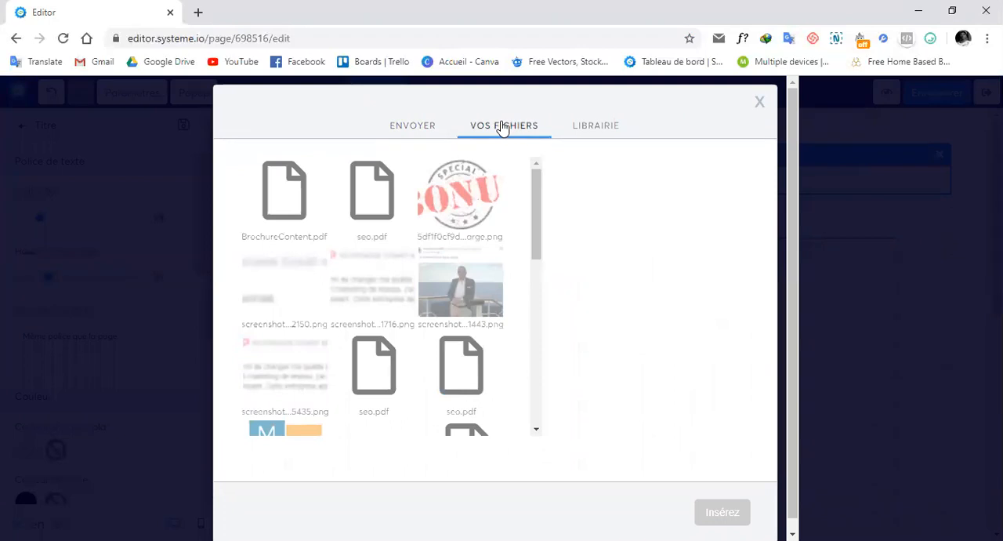
{"action": "left_click", "coordinate": [414, 125]}
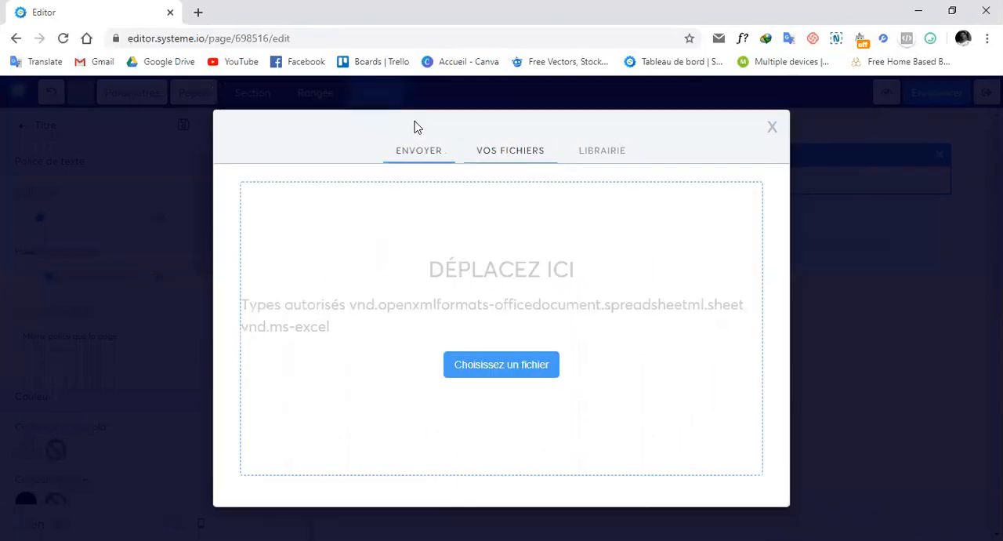
{"action": "left_click", "coordinate": [530, 158]}
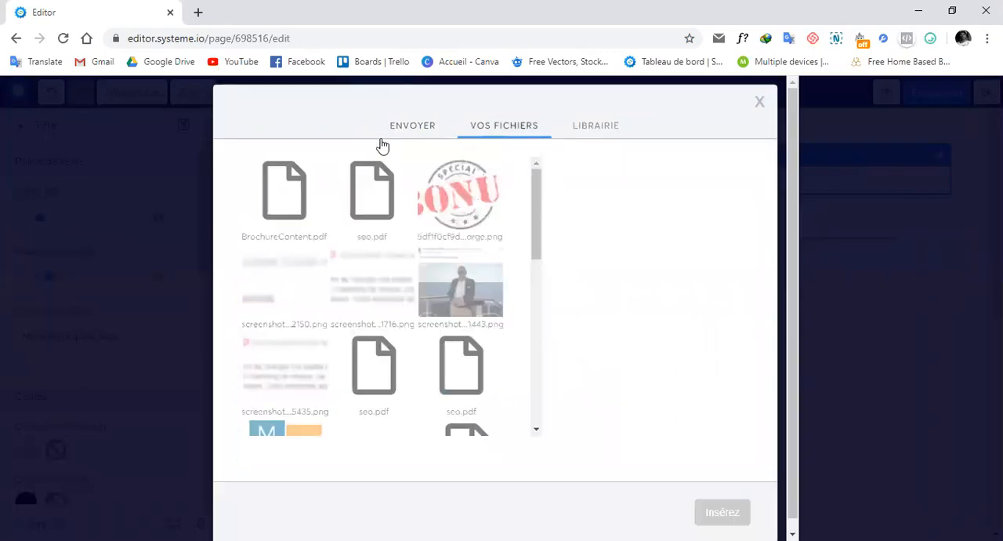
{"action": "left_click", "coordinate": [278, 191]}
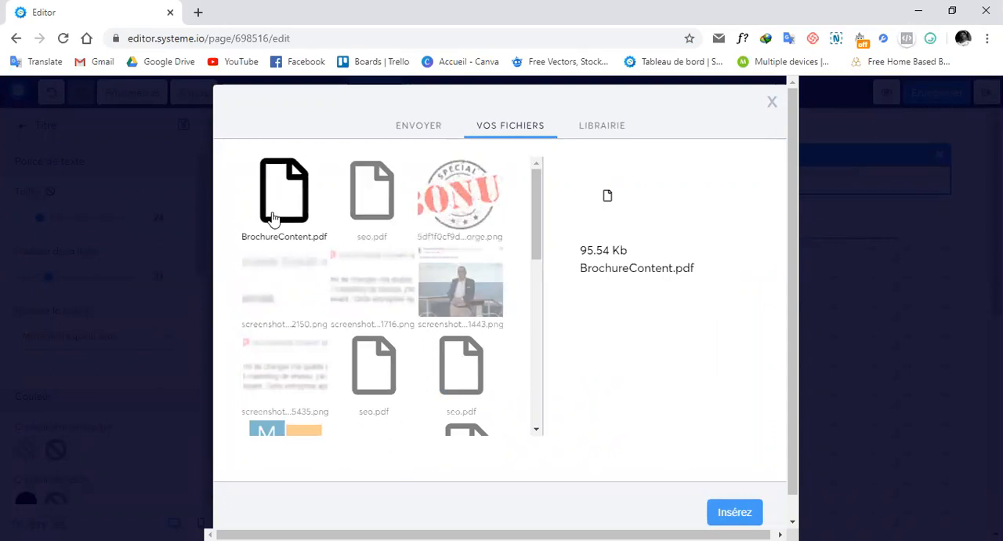
{"action": "left_click", "coordinate": [739, 520]}
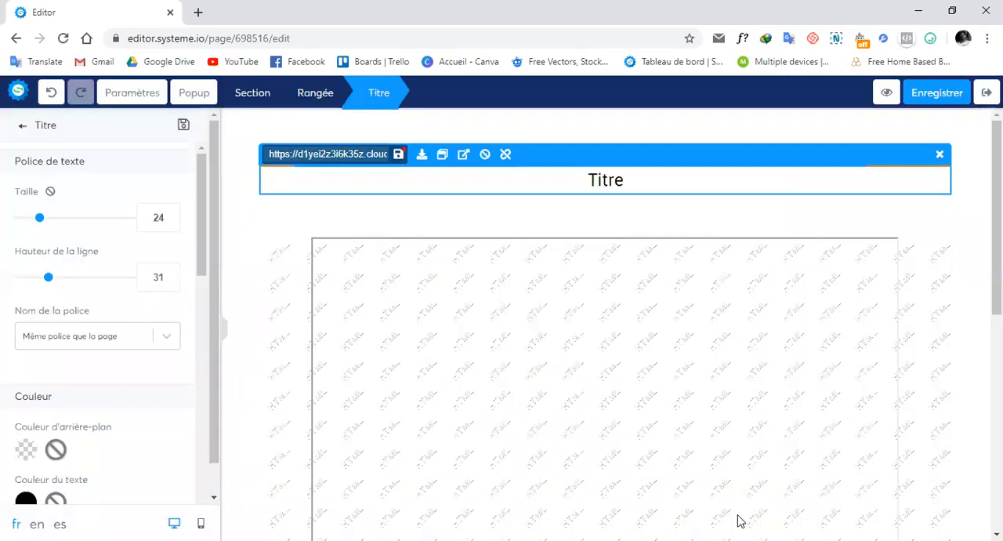
Step: Copy the full BrochureContent.pdf URL from the title's link address and leave the title
{"action": "left_click", "coordinate": [361, 150]}
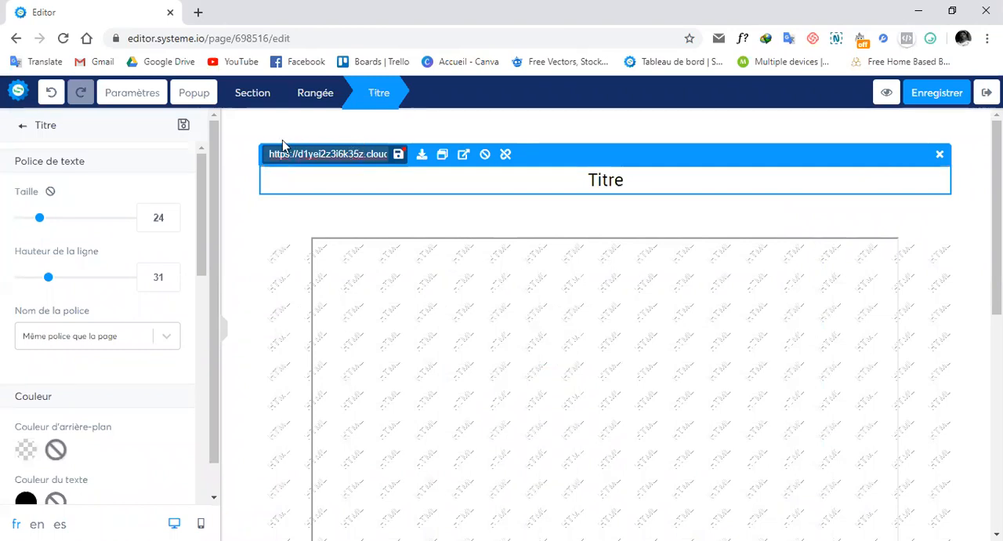
{"action": "left_click_drag", "start_coordinate": [268, 153], "coordinate": [410, 163]}
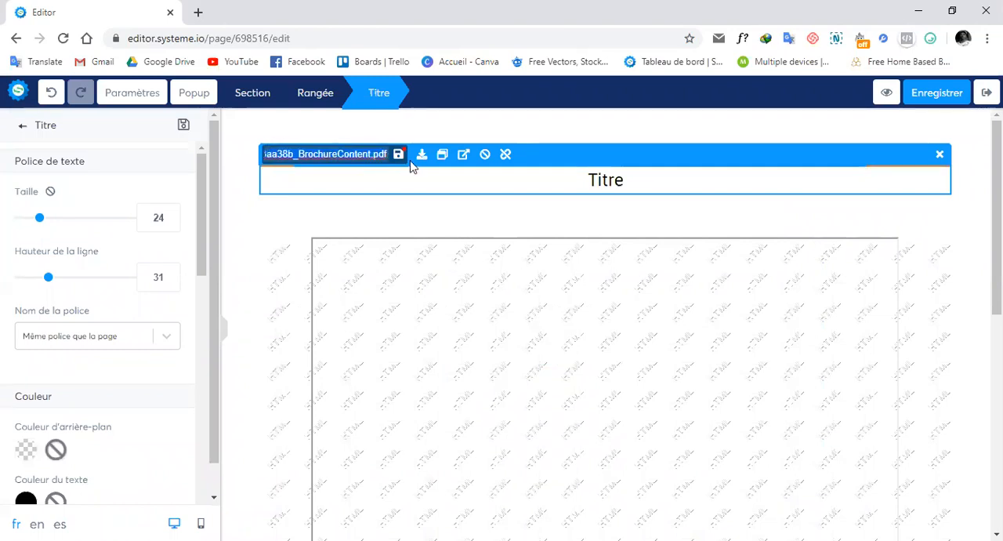
{"action": "right_click", "coordinate": [484, 156]}
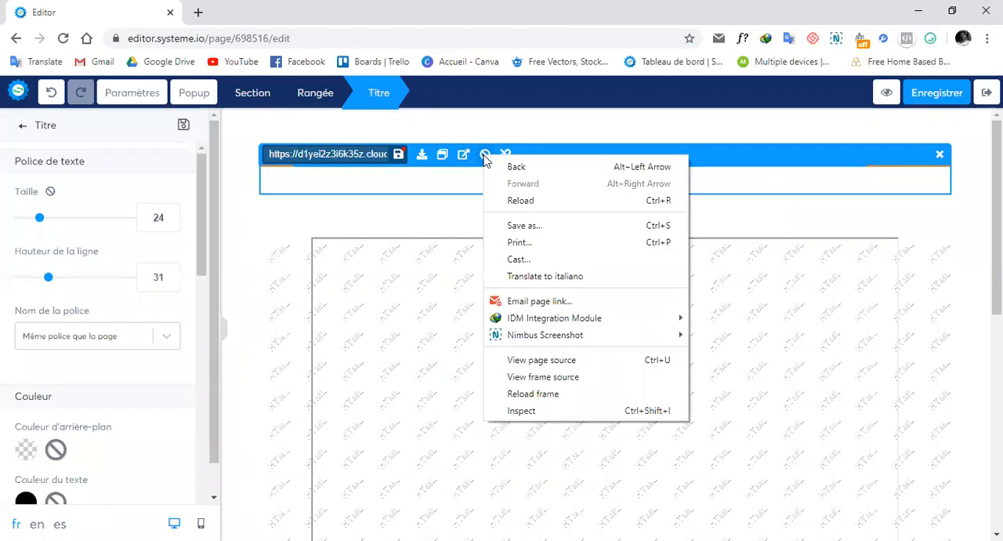
{"action": "left_click", "coordinate": [317, 155]}
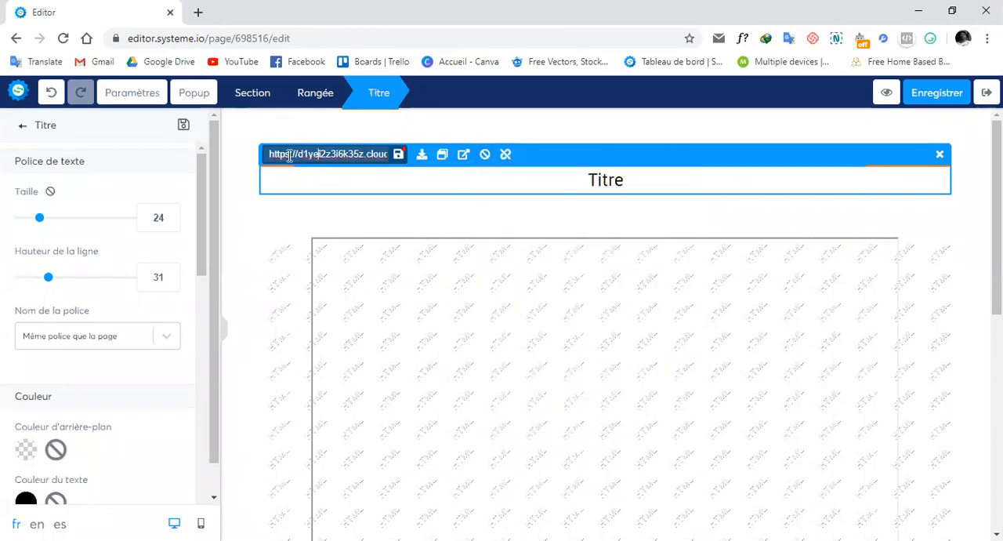
{"action": "left_click_drag", "start_coordinate": [265, 154], "coordinate": [397, 154]}
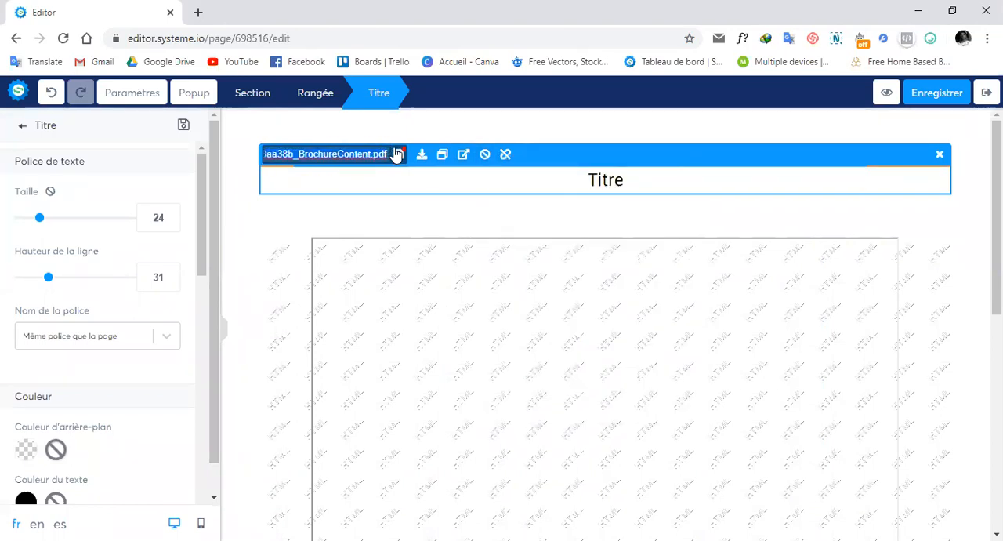
{"action": "right_click", "coordinate": [345, 154]}
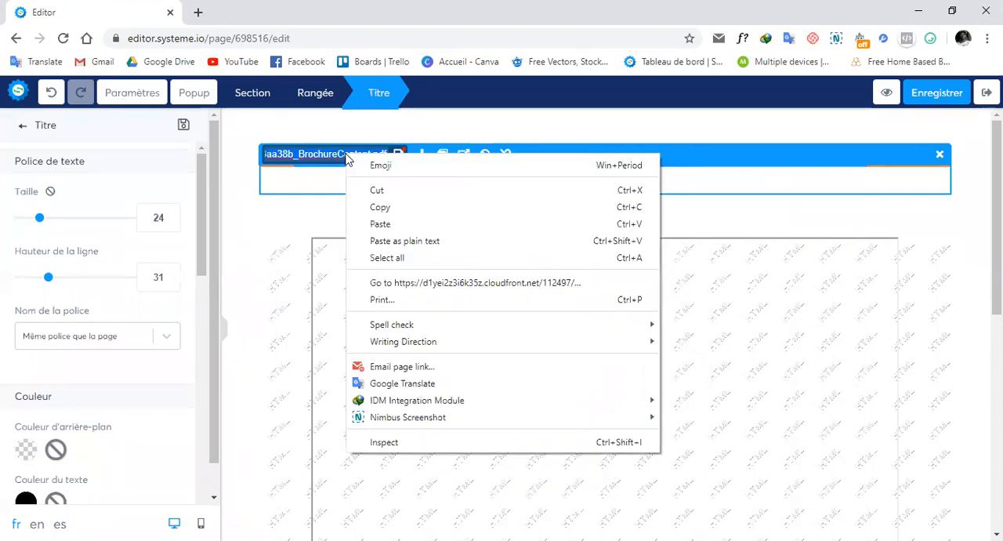
{"action": "left_click", "coordinate": [419, 208]}
{"action": "left_click", "coordinate": [770, 275]}
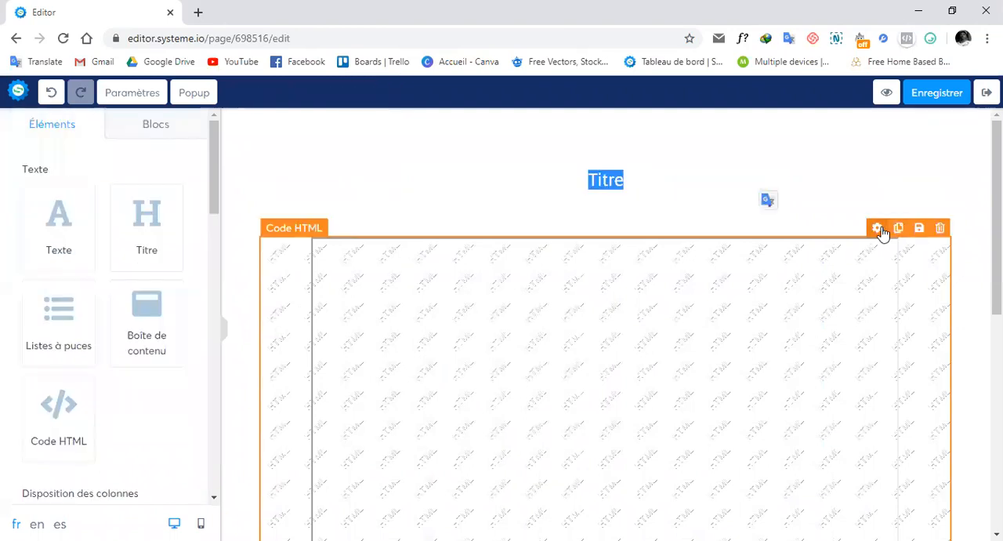
Step: Paste the copied BrochureContent.pdf URL between the quotes of the iframe's src attribute in the Code HTML element
{"action": "left_click", "coordinate": [878, 228]}
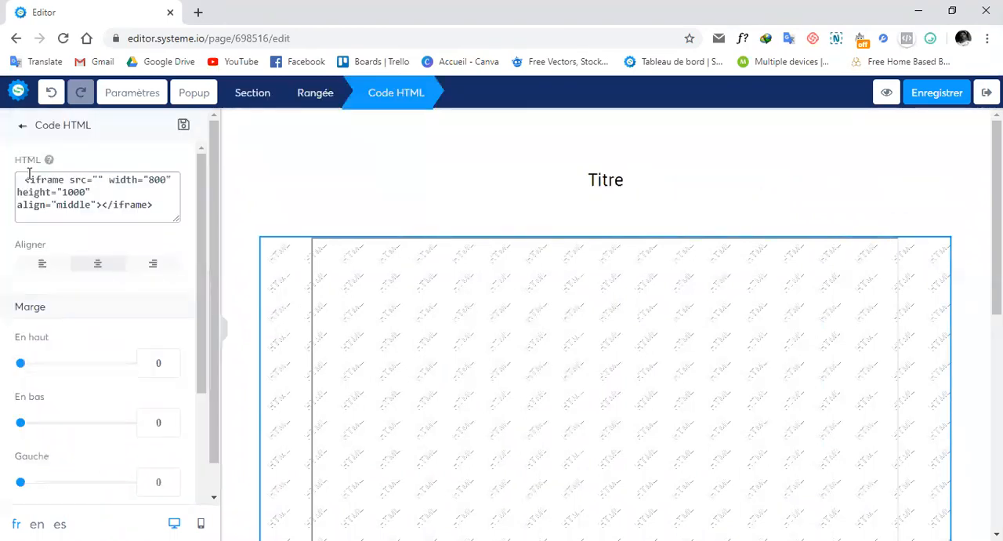
{"action": "left_click", "coordinate": [70, 180]}
{"action": "left_click_drag", "start_coordinate": [70, 180], "coordinate": [87, 176]}
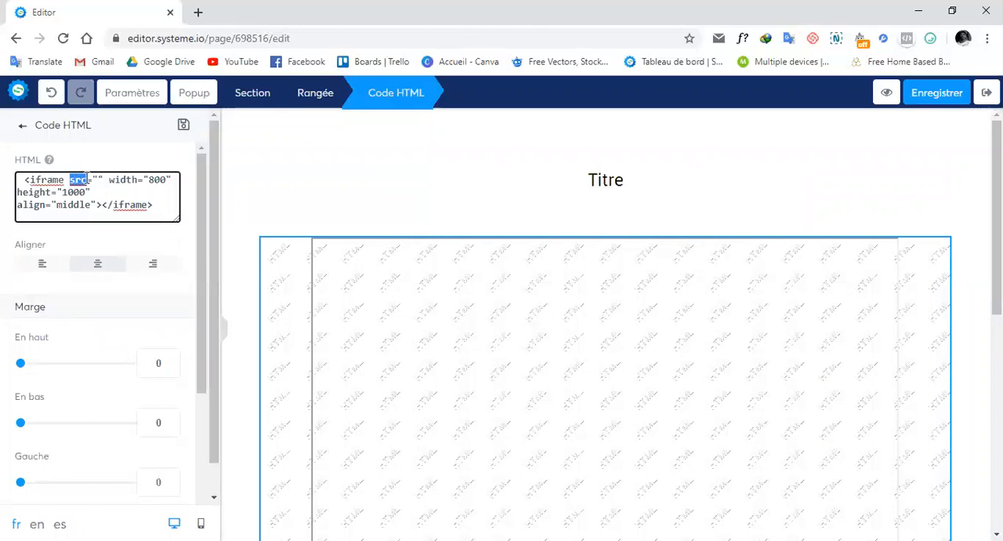
{"action": "left_click", "coordinate": [86, 177]}
{"action": "right_click", "coordinate": [96, 179]}
{"action": "left_click", "coordinate": [166, 289]}
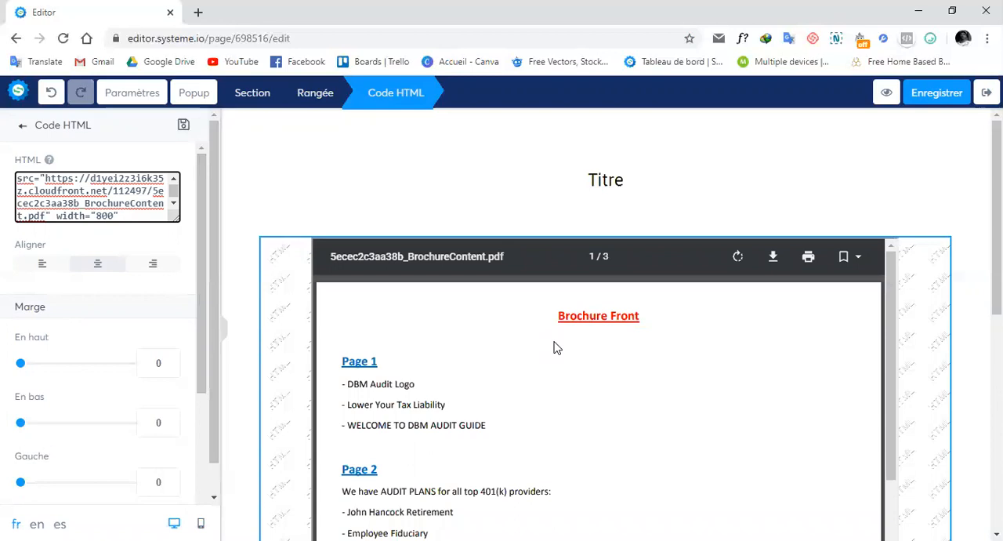
Step: Save the funnel page and open its preview
{"action": "left_click", "coordinate": [940, 94]}
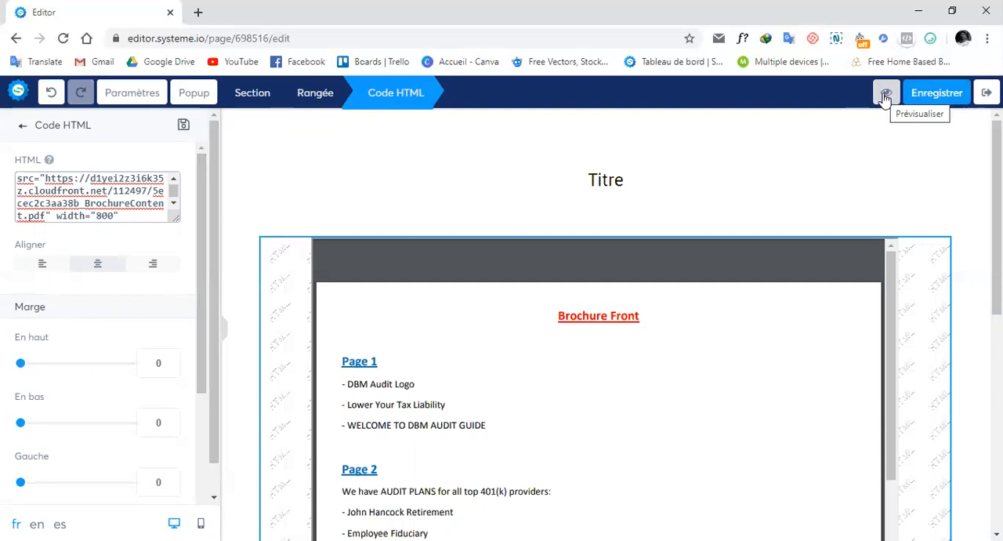
{"action": "left_click", "coordinate": [885, 94]}
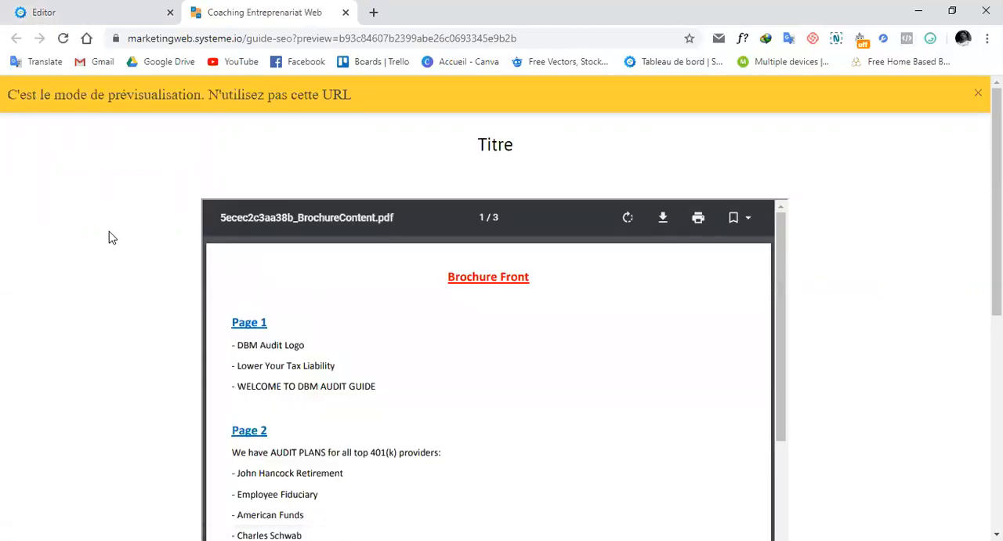
Step: Examine the embedded brochure PDF in the page preview, checking all its pages and how it scrolls within the page
{"action": "scroll", "coordinate": [110, 238], "scroll_direction": "down", "scroll_amount": 5}
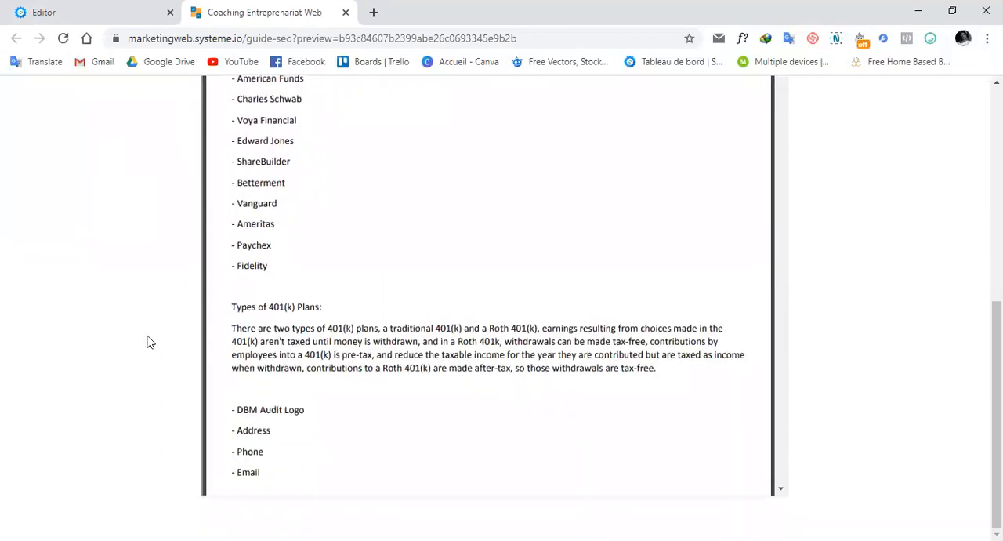
{"action": "scroll", "coordinate": [149, 341], "scroll_direction": "up", "scroll_amount": 6}
{"action": "scroll", "coordinate": [149, 341], "scroll_direction": "down", "scroll_amount": 2}
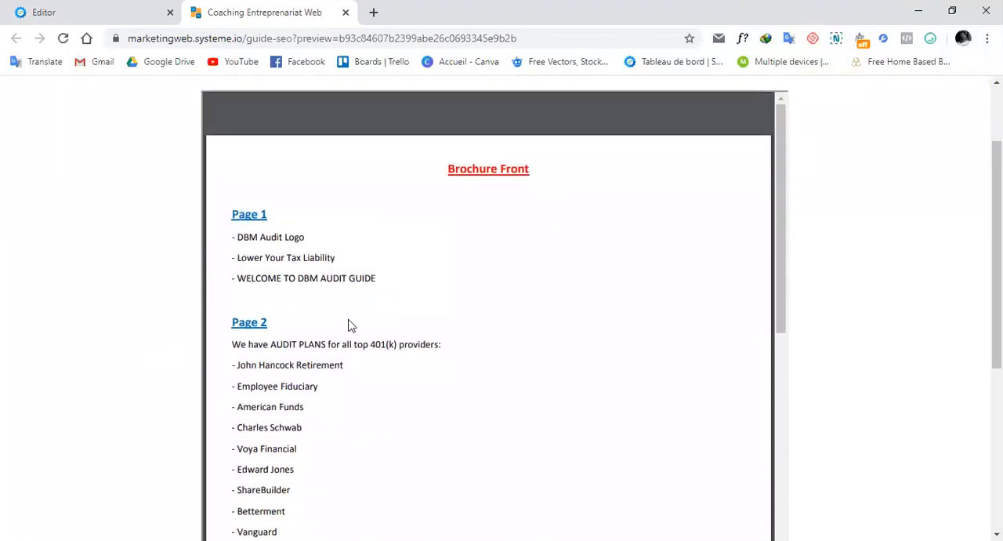
{"action": "scroll", "coordinate": [371, 330], "scroll_direction": "down", "scroll_amount": 4}
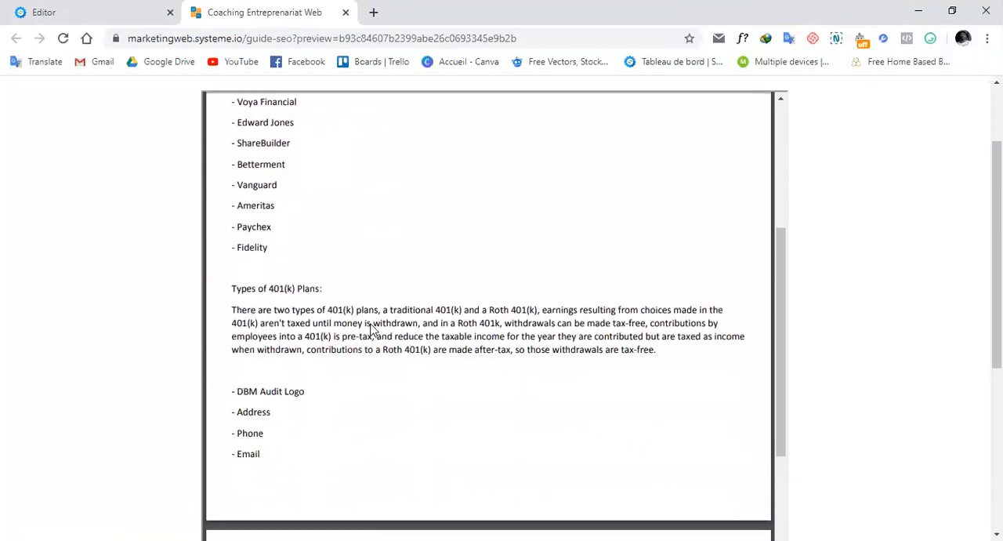
{"action": "scroll", "coordinate": [370, 298], "scroll_direction": "down", "scroll_amount": 4}
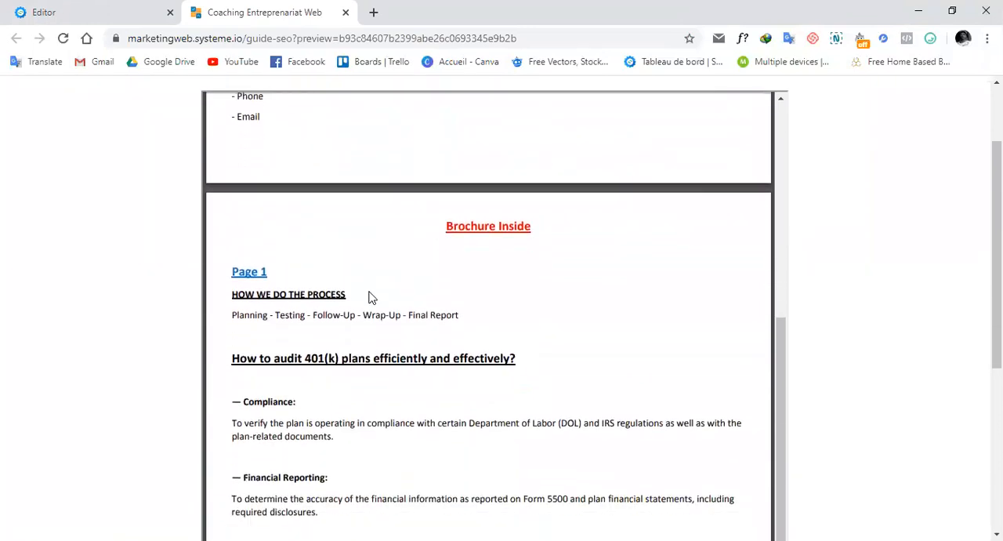
{"action": "scroll", "coordinate": [372, 298], "scroll_direction": "down", "scroll_amount": 5}
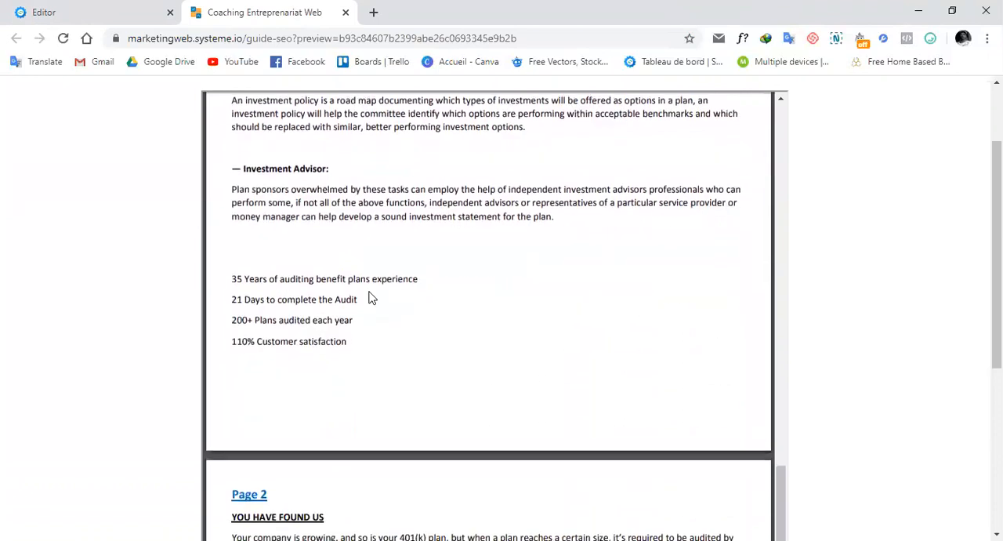
{"action": "scroll", "coordinate": [372, 298], "scroll_direction": "down", "scroll_amount": 3}
{"action": "scroll", "coordinate": [372, 297], "scroll_direction": "down", "scroll_amount": 1}
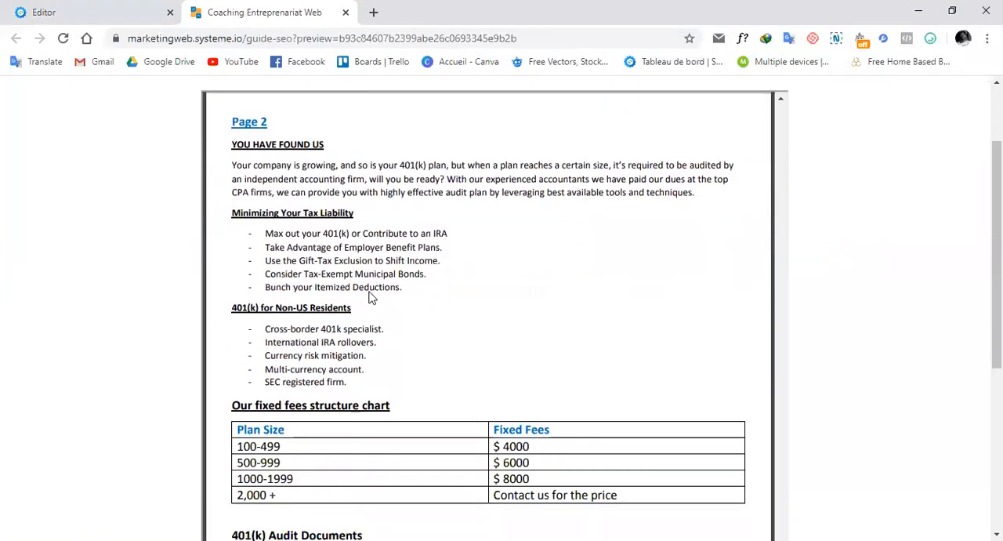
{"action": "scroll", "coordinate": [371, 297], "scroll_direction": "down", "scroll_amount": 4}
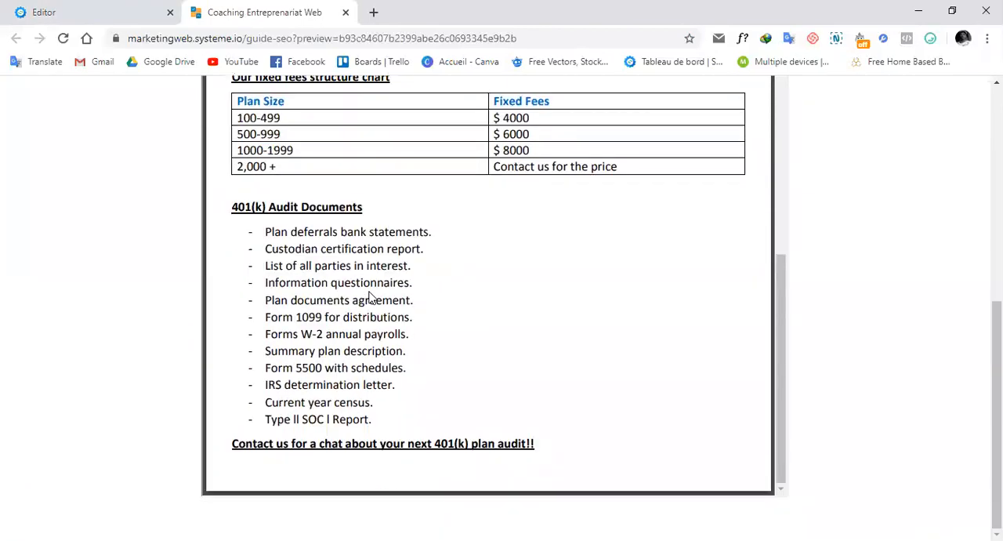
{"action": "scroll", "coordinate": [372, 297], "scroll_direction": "up", "scroll_amount": 2}
{"action": "scroll", "coordinate": [372, 297], "scroll_direction": "up", "scroll_amount": 14}
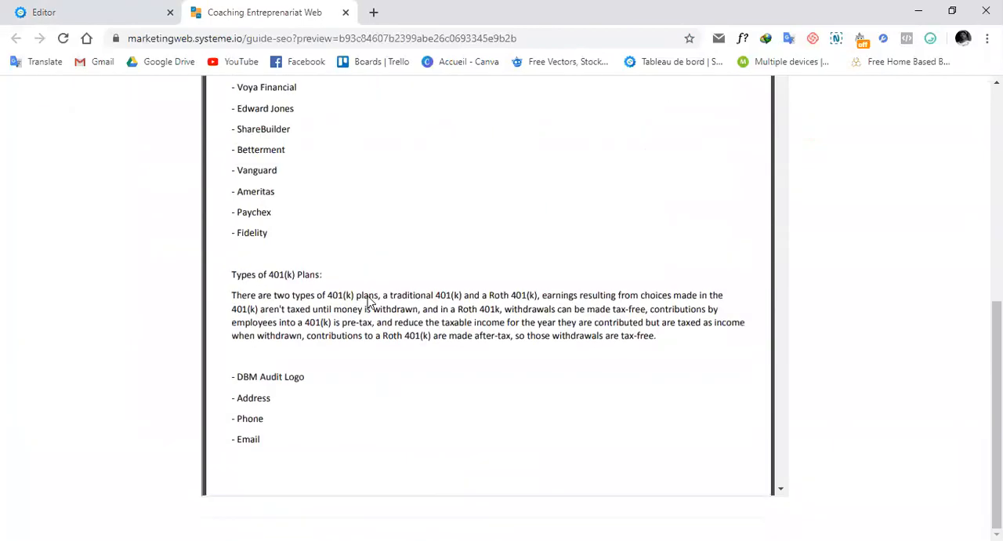
{"action": "scroll", "coordinate": [455, 253], "scroll_direction": "up", "scroll_amount": 8}
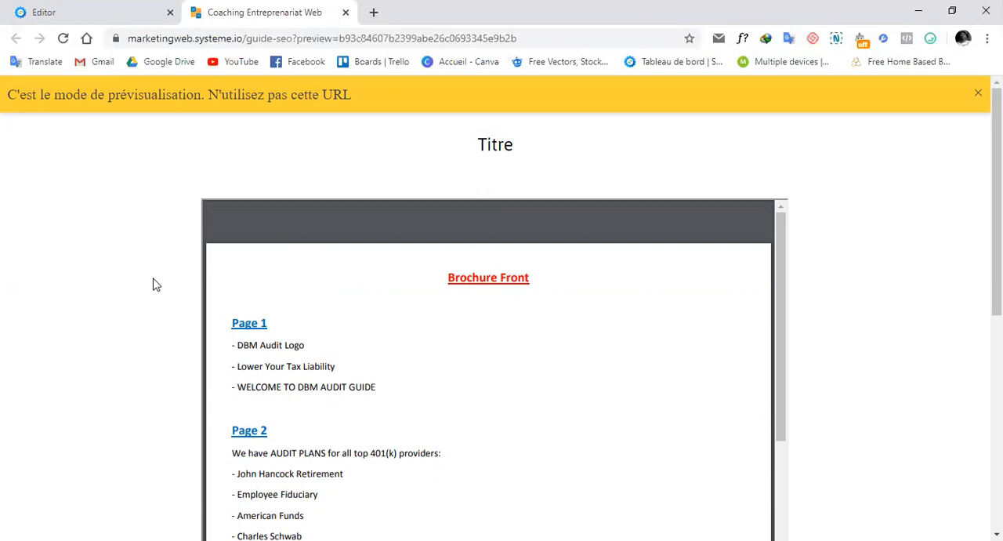
{"action": "mouse_move", "coordinate": [998, 188]}
{"action": "left_mouse_down"}
{"action": "mouse_move", "coordinate": [998, 232]}
{"action": "mouse_move", "coordinate": [998, 186]}
{"action": "left_mouse_up"}
{"action": "scroll", "coordinate": [116, 228], "scroll_direction": "down", "scroll_amount": 4}
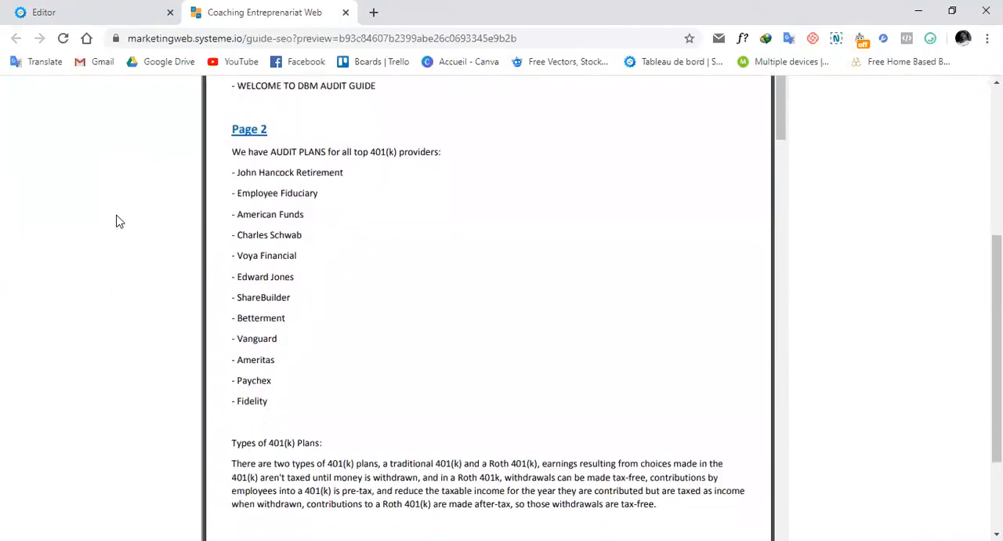
{"action": "scroll", "coordinate": [116, 222], "scroll_direction": "down", "scroll_amount": 2}
{"action": "scroll", "coordinate": [116, 188], "scroll_direction": "up", "scroll_amount": 6}
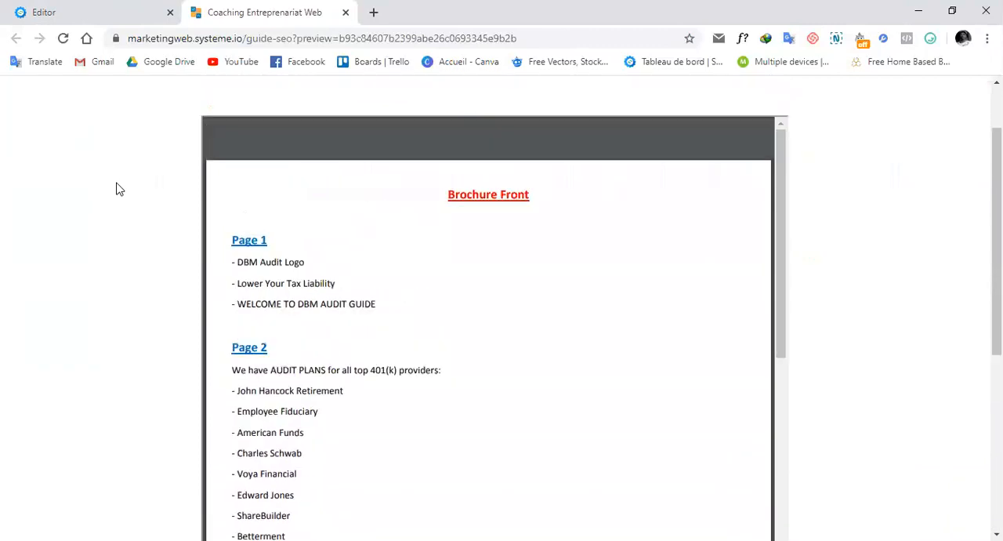
{"action": "mouse_move", "coordinate": [426, 275]}
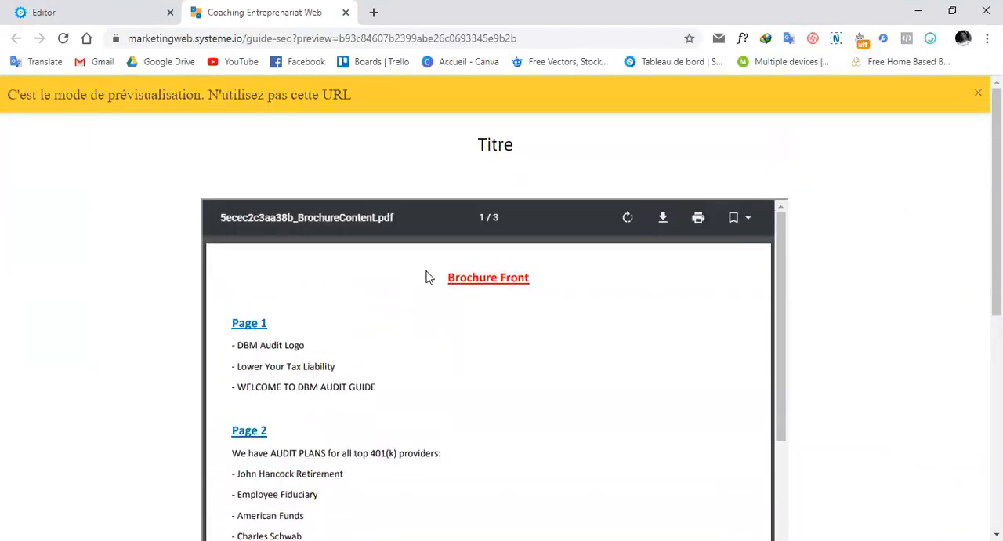
{"action": "scroll", "coordinate": [474, 358], "scroll_direction": "down", "scroll_amount": 5}
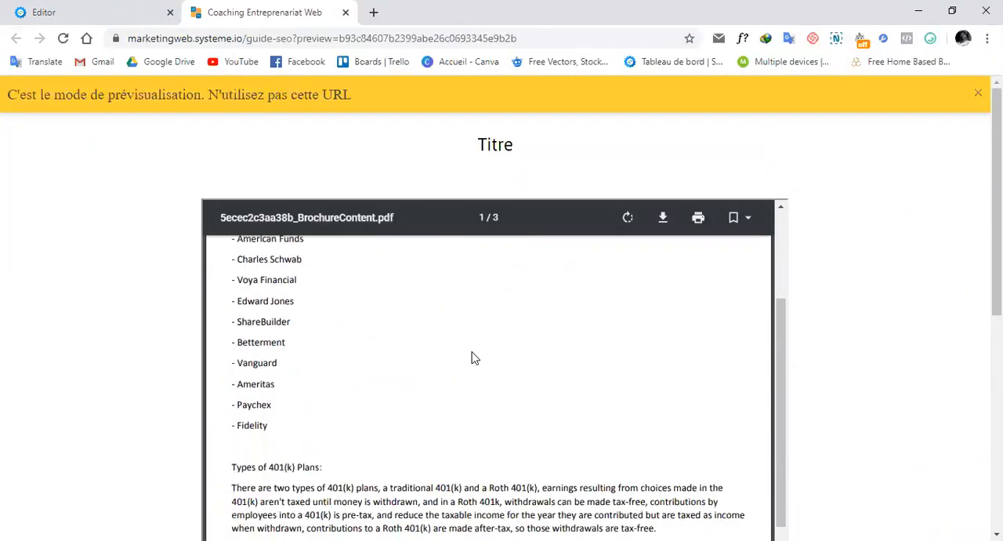
{"action": "scroll", "coordinate": [474, 344], "scroll_direction": "down", "scroll_amount": 2}
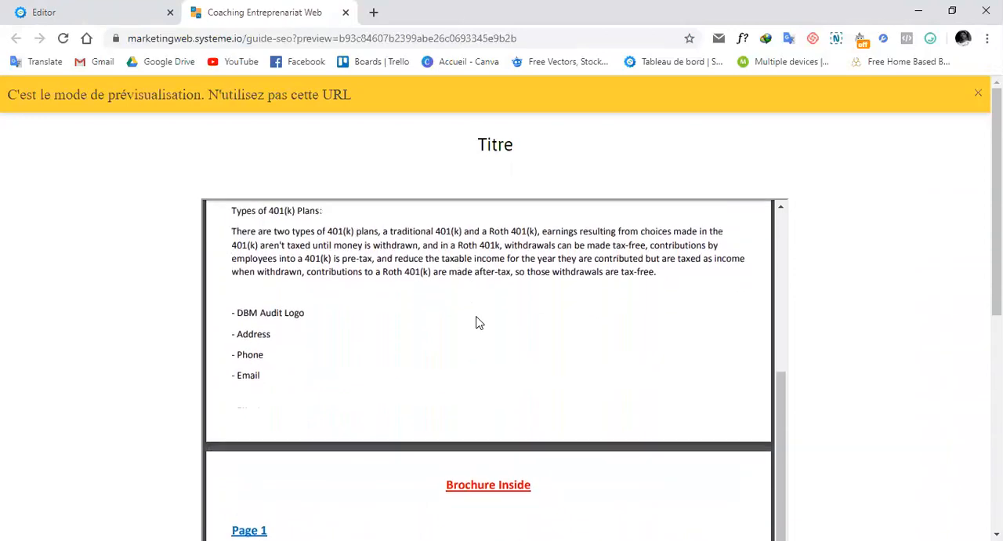
{"action": "scroll", "coordinate": [475, 323], "scroll_direction": "up", "scroll_amount": 8}
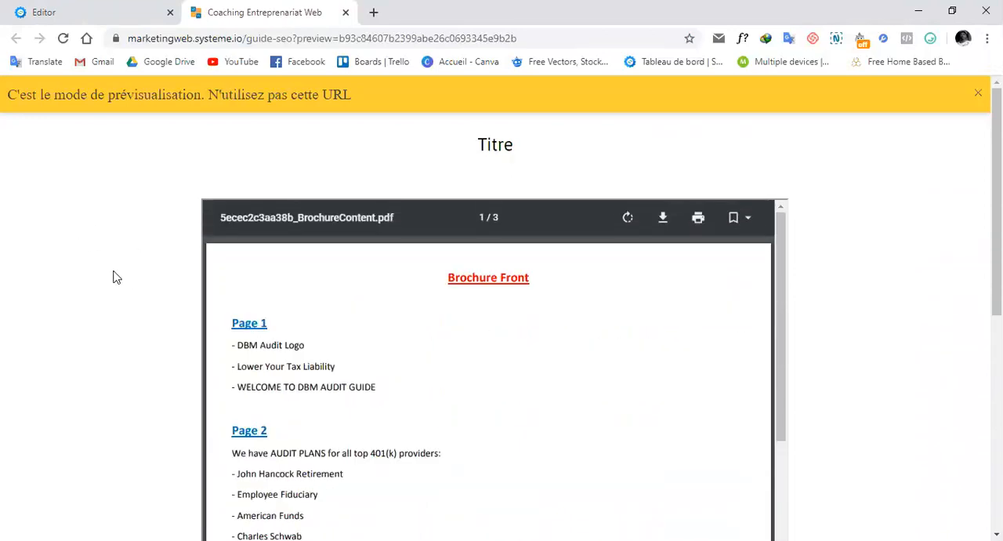